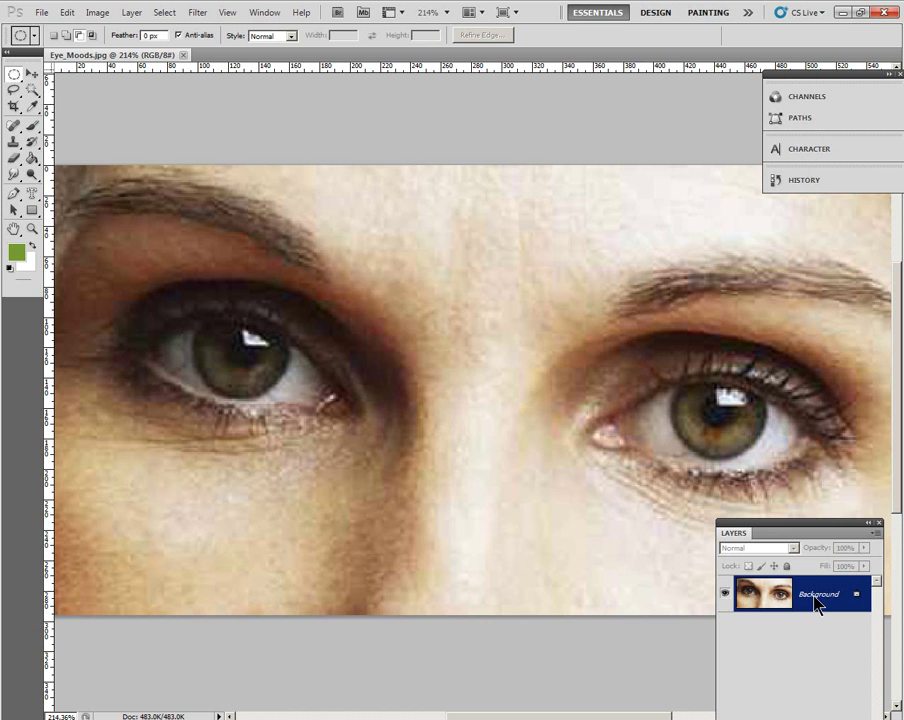
Duplicate the Background layer with Ctrl+J and rename the copy 'eyes whiter'.
{"action": "left_click_drag", "start_coordinate": [817, 598], "coordinate": [813, 595]}
{"action": "key", "text": "ctrl+j"}
{"action": "double_click", "coordinate": [811, 596]}
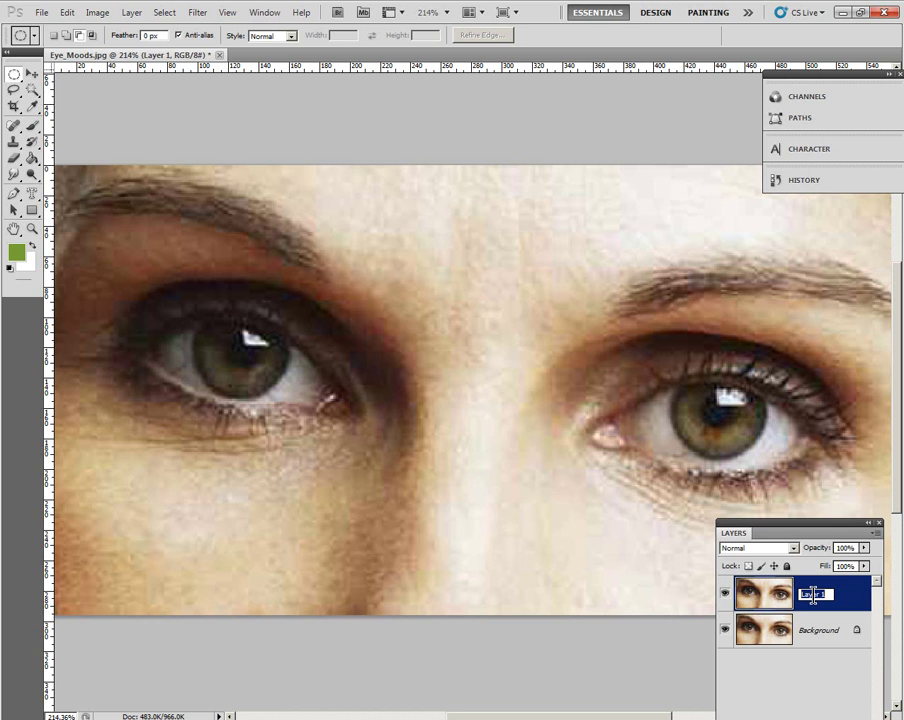
{"action": "type", "text": "eyes whiter"}
{"action": "key", "text": "Return"}
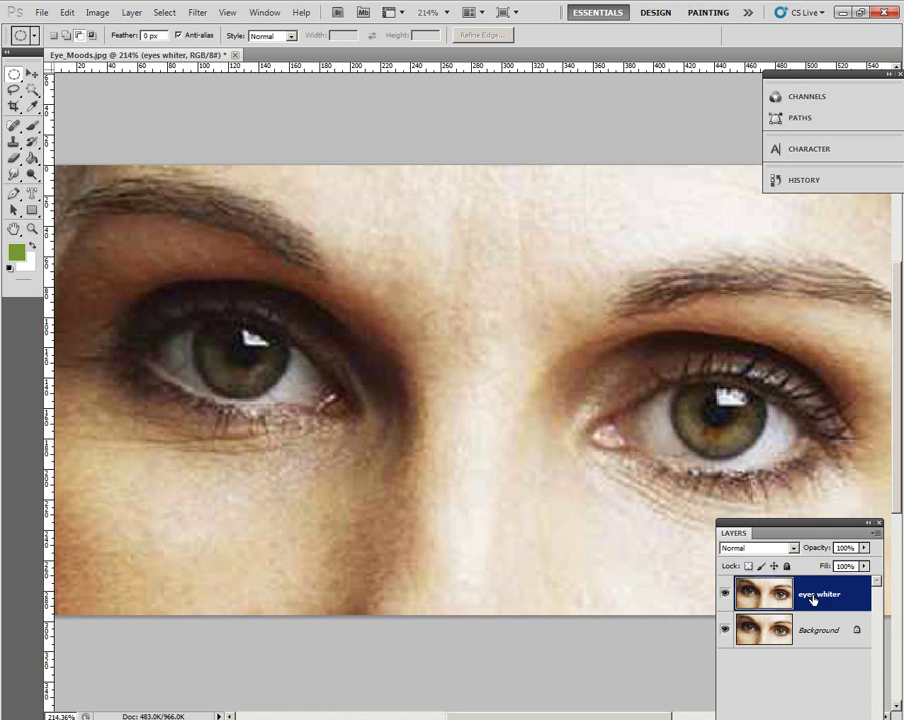
With the Dodge tool at 0% brush hardness, lighten the whites of the left and right eyes.
{"action": "left_click", "coordinate": [20, 176]}
{"action": "left_click", "coordinate": [72, 38]}
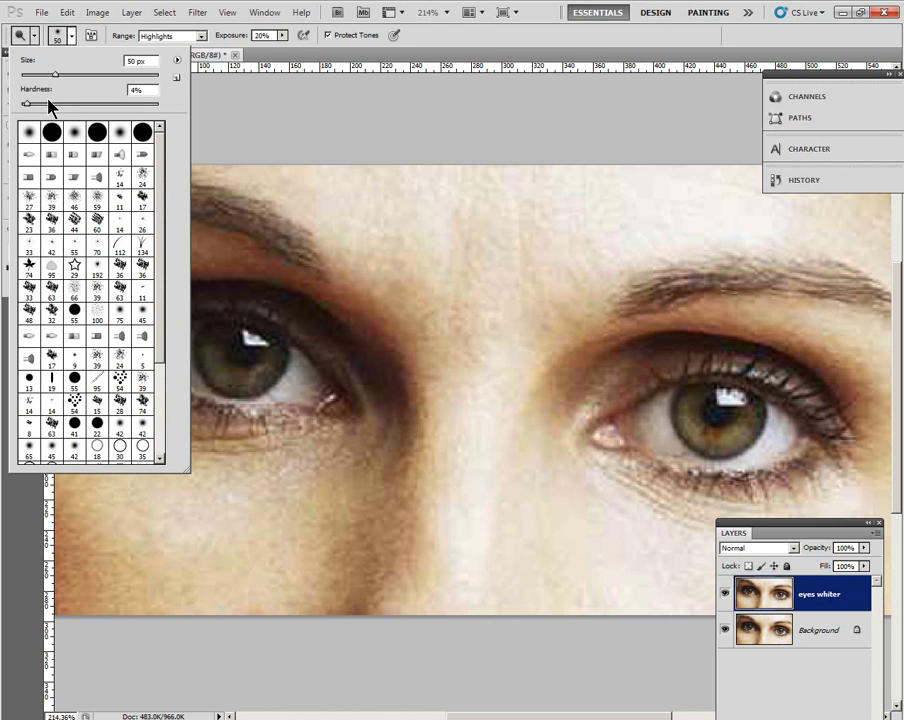
{"action": "left_click_drag", "start_coordinate": [26, 103], "coordinate": [20, 104]}
{"action": "key", "text": "Return"}
{"action": "left_click", "coordinate": [295, 378]}
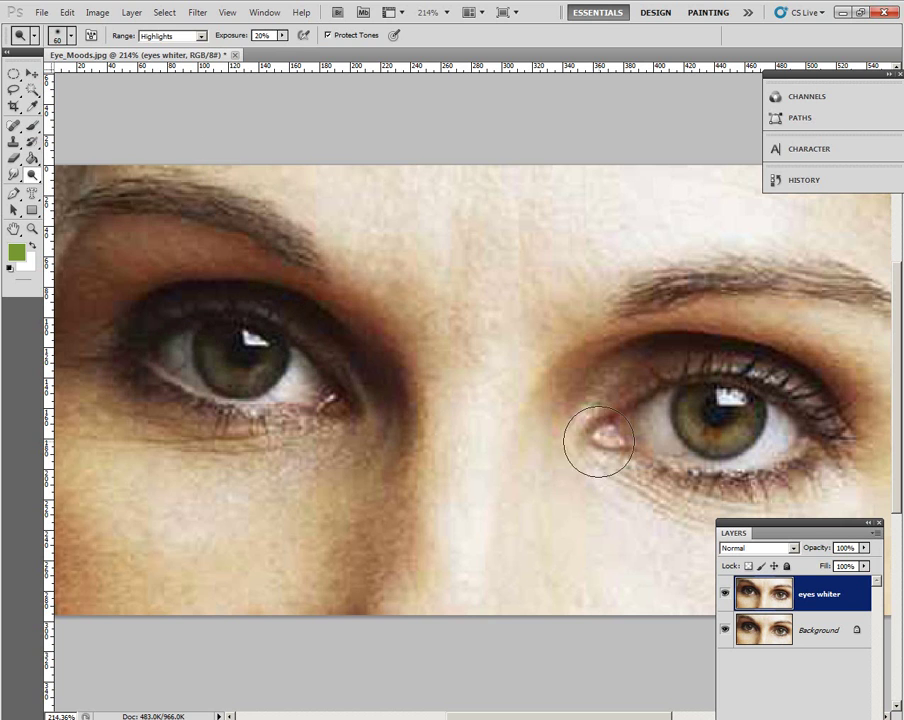
{"action": "left_click_drag", "start_coordinate": [645, 425], "coordinate": [777, 435]}
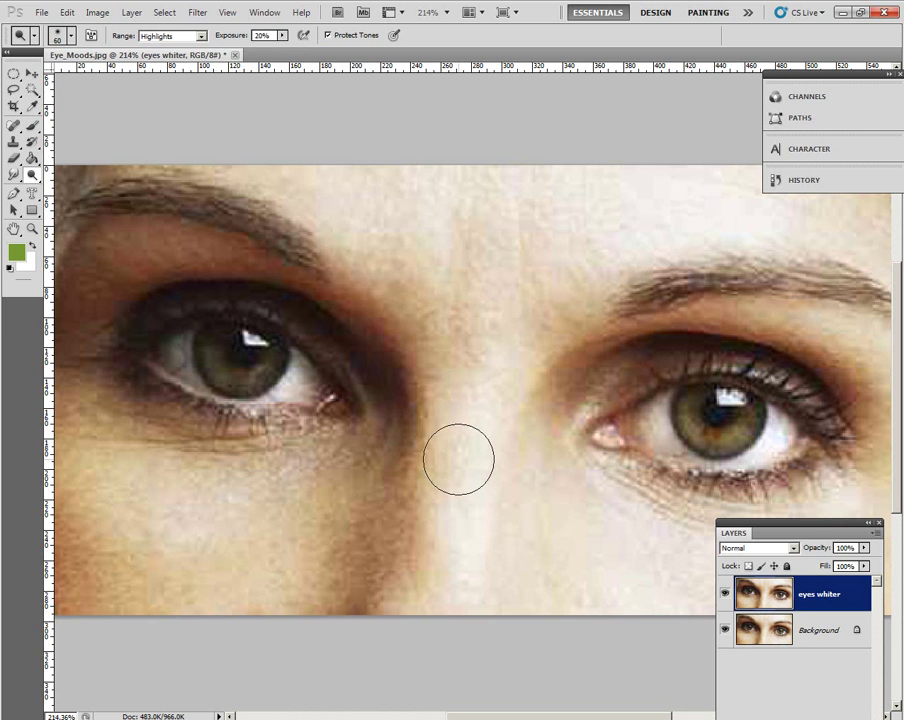
Select the left iris with an elliptical marquee, subtracting the pupil to leave a ring.
{"action": "left_click", "coordinate": [14, 77]}
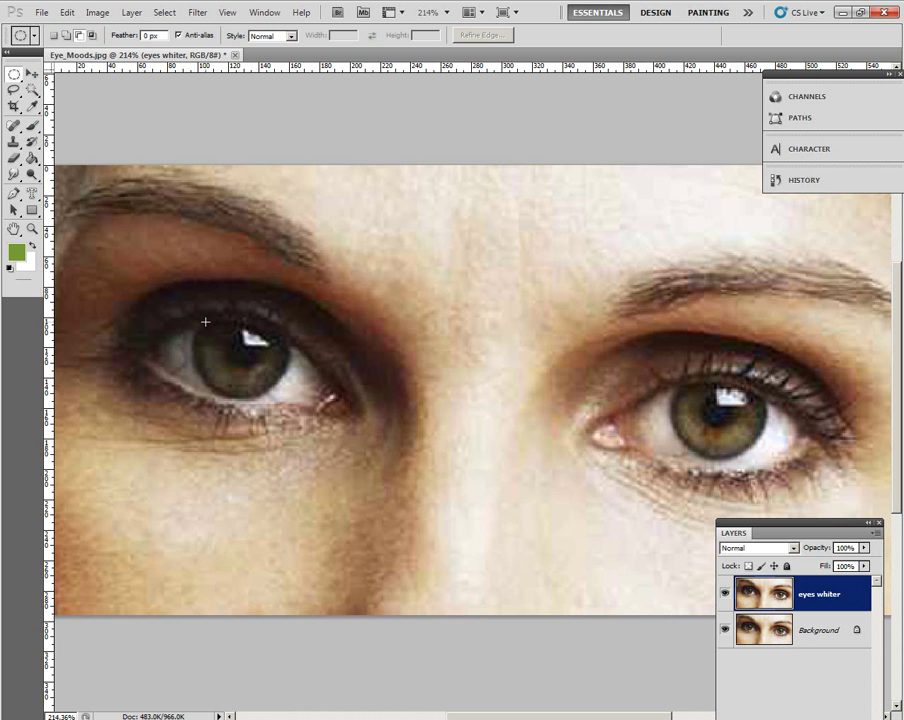
{"action": "left_click_drag", "start_coordinate": [200, 317], "coordinate": [270, 382]}
{"action": "left_click_drag", "start_coordinate": [272, 382], "coordinate": [275, 386]}
{"action": "left_click_drag", "start_coordinate": [268, 327], "coordinate": [230, 363]}
Save the left iris ring selection as a channel named 'left eye'.
{"action": "left_click", "coordinate": [165, 13]}
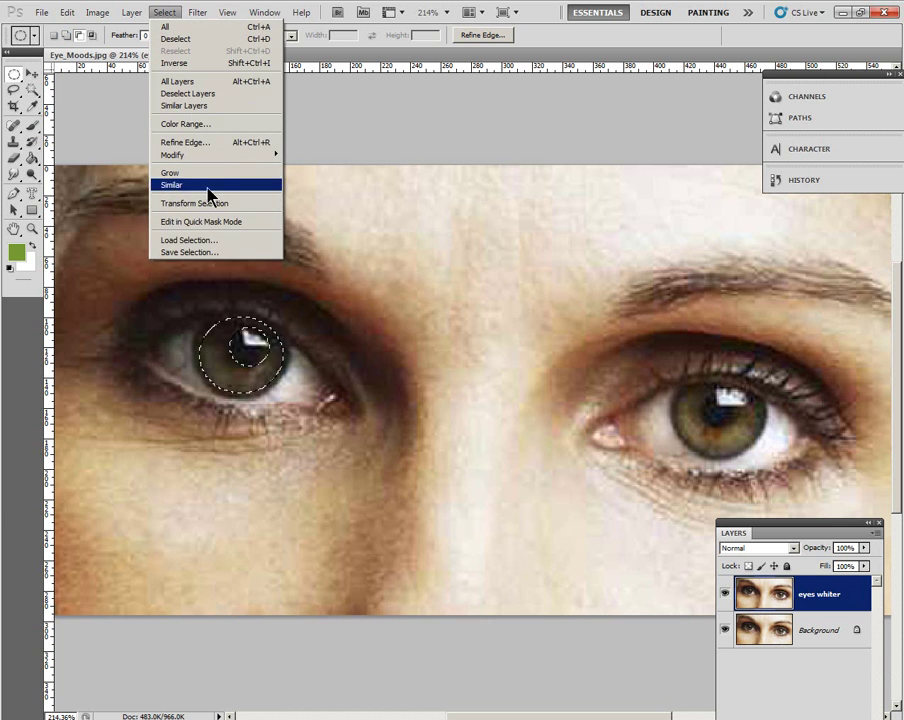
{"action": "left_click", "coordinate": [195, 252]}
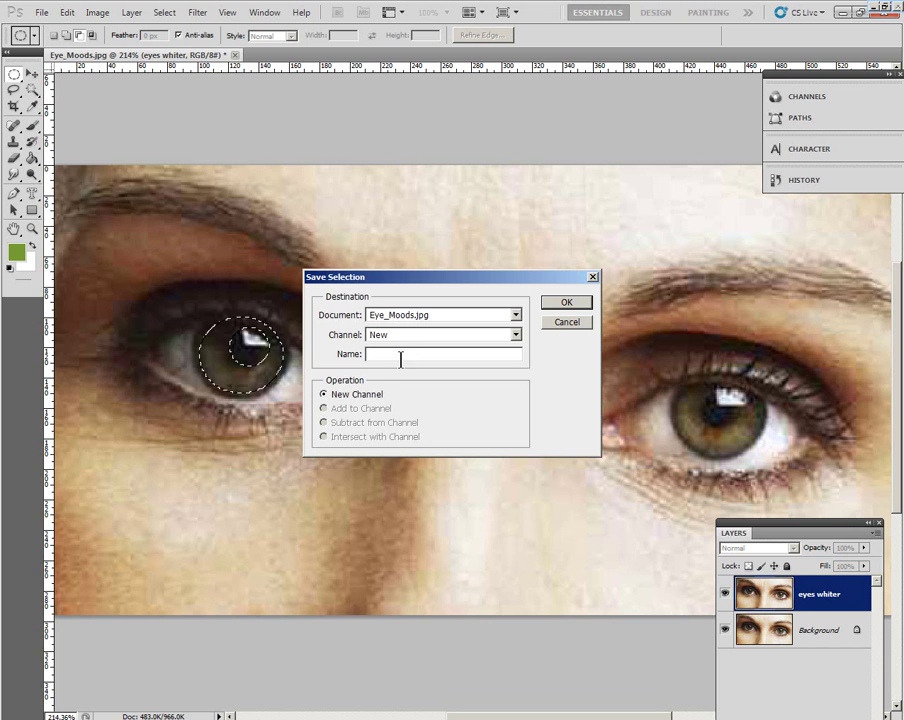
{"action": "type", "text": "left eye"}
{"action": "key", "text": "Return"}
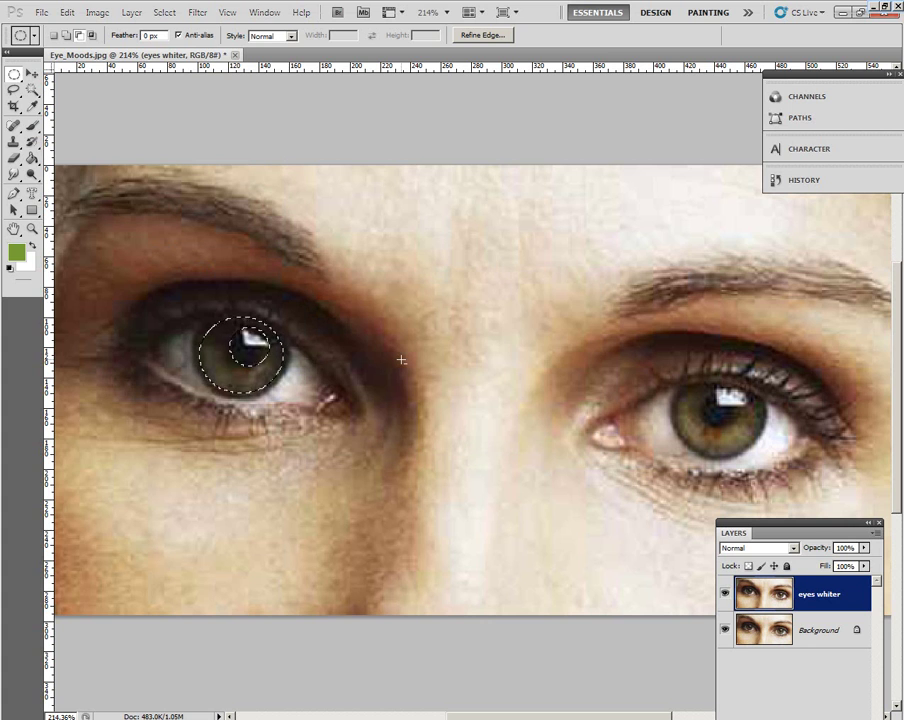
Deselect, then draw an elliptical marquee around the right iris.
{"action": "key", "text": "ctrl+d"}
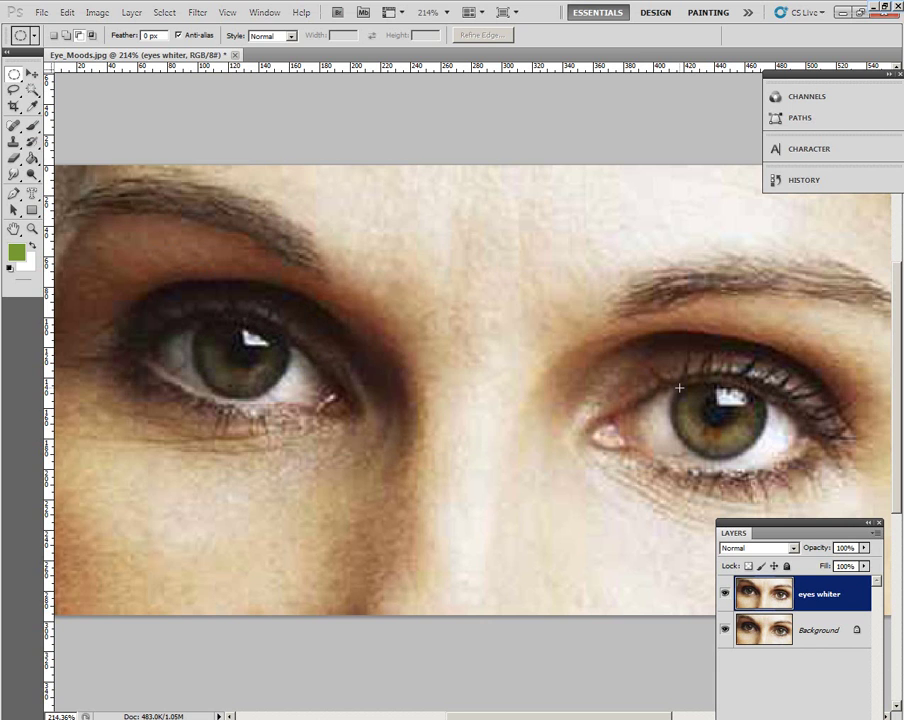
{"action": "left_click_drag", "start_coordinate": [678, 381], "coordinate": [752, 452]}
{"action": "left_click_drag", "start_coordinate": [754, 452], "coordinate": [754, 452]}
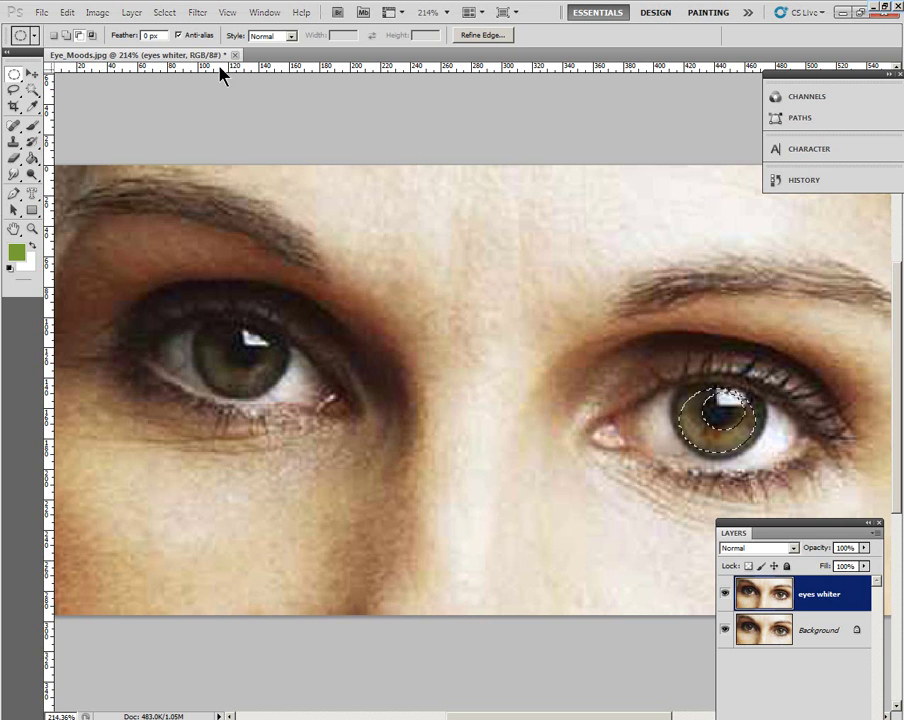
Save the right iris selection as a channel named 'right eye'.
{"action": "left_click", "coordinate": [164, 13]}
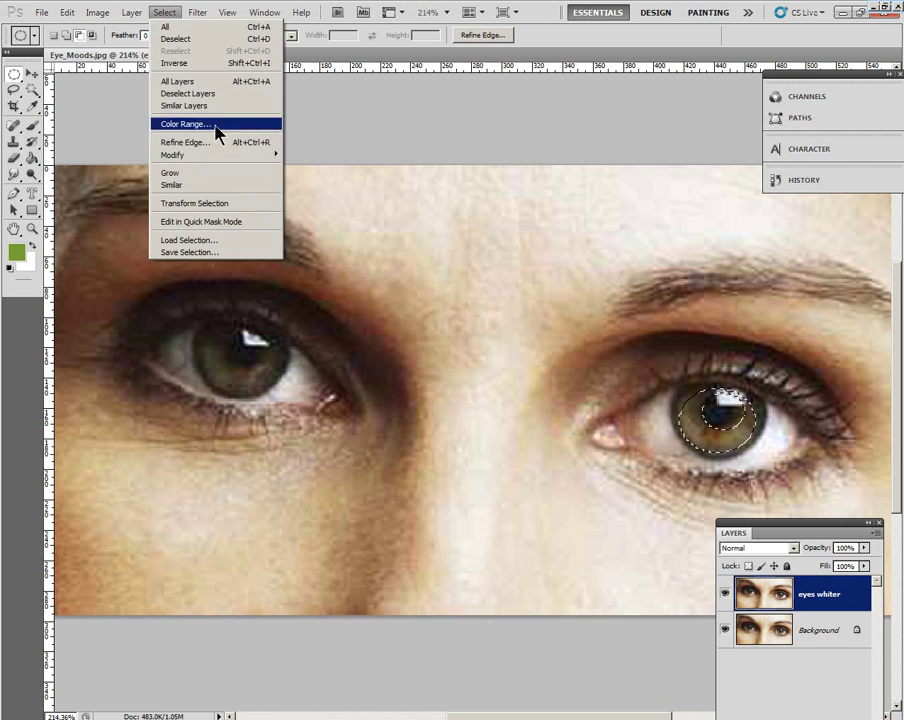
{"action": "left_click", "coordinate": [226, 254]}
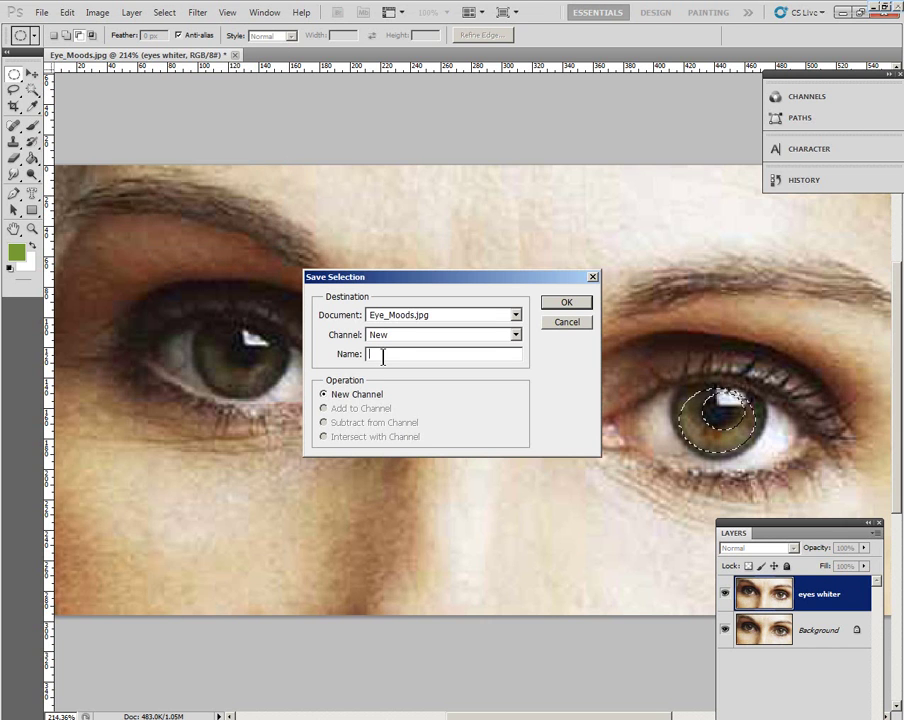
{"action": "type", "text": "right eye"}
{"action": "left_click", "coordinate": [567, 302]}
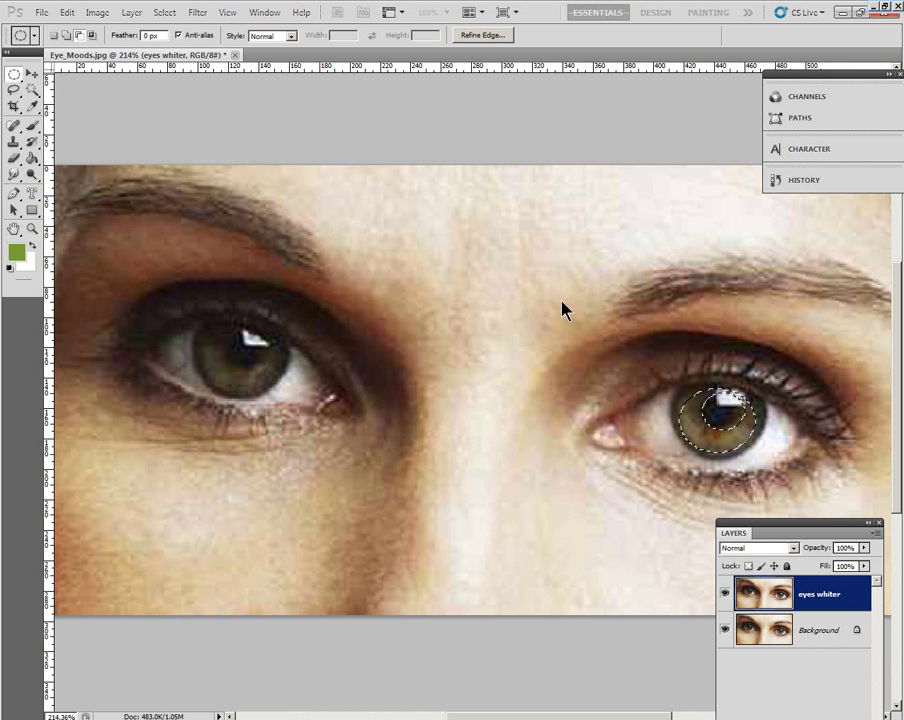
Load the 'left eye' channel with Add to Selection, joining it to the right iris selection.
{"action": "left_click", "coordinate": [800, 97]}
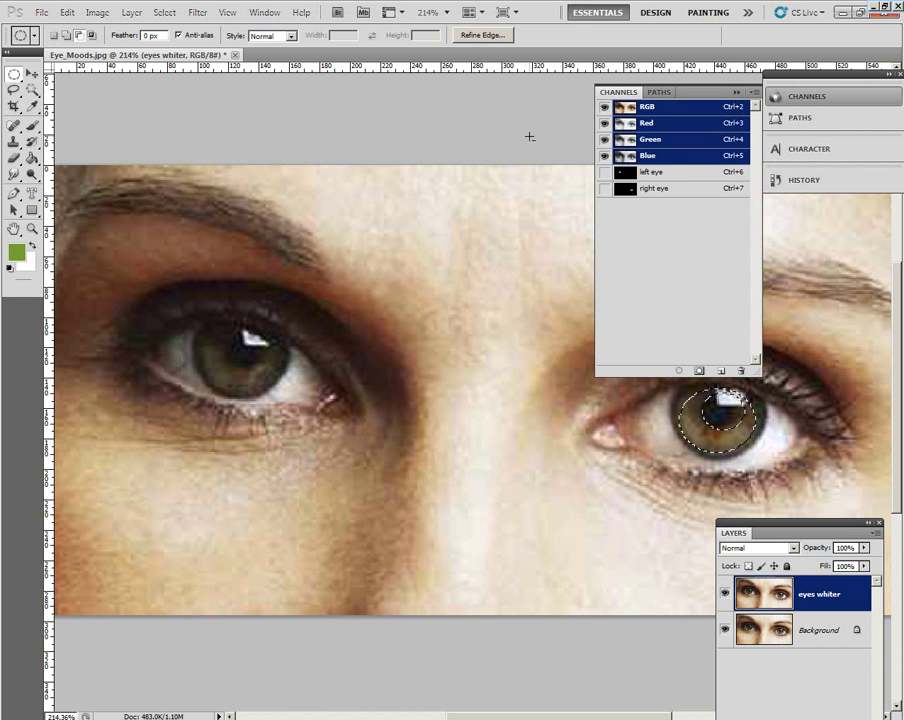
{"action": "left_click", "coordinate": [737, 92]}
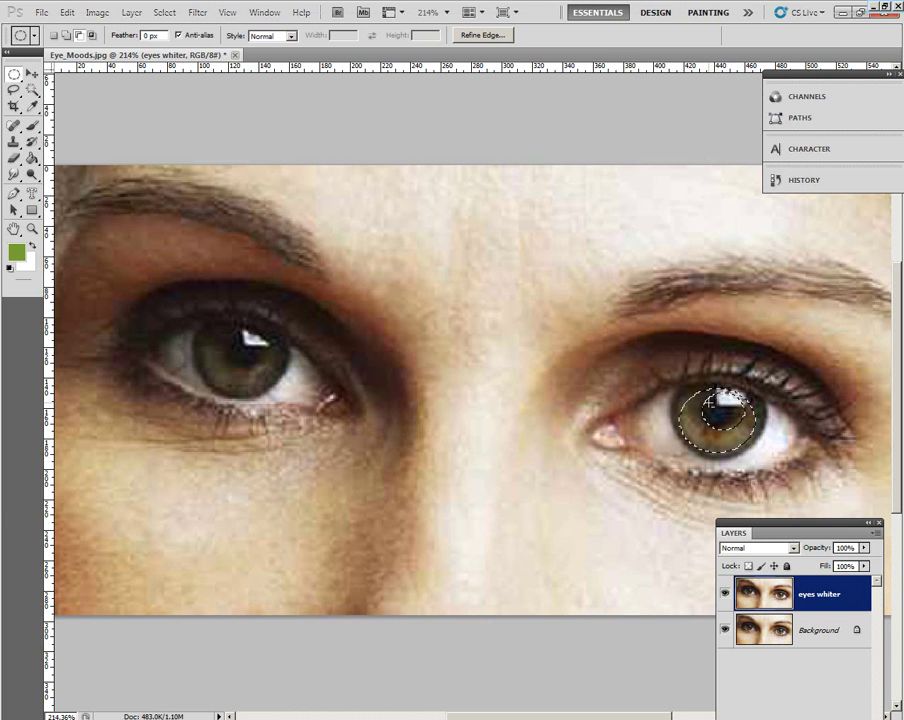
{"action": "left_click", "coordinate": [164, 14]}
{"action": "left_click", "coordinate": [190, 242]}
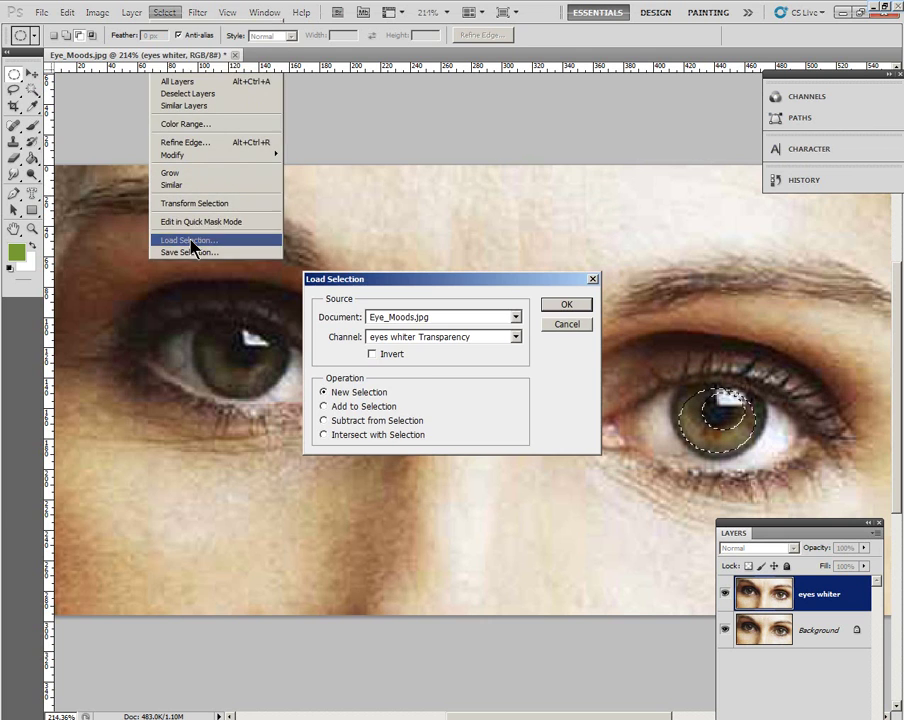
{"action": "left_click", "coordinate": [516, 337]}
{"action": "left_click", "coordinate": [418, 368]}
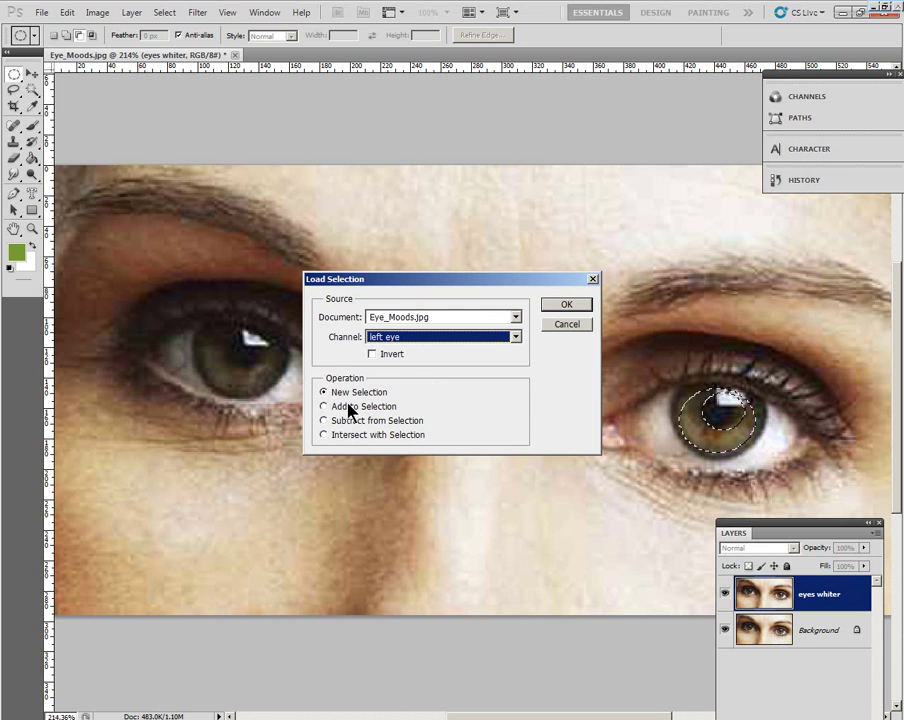
{"action": "left_click", "coordinate": [326, 410]}
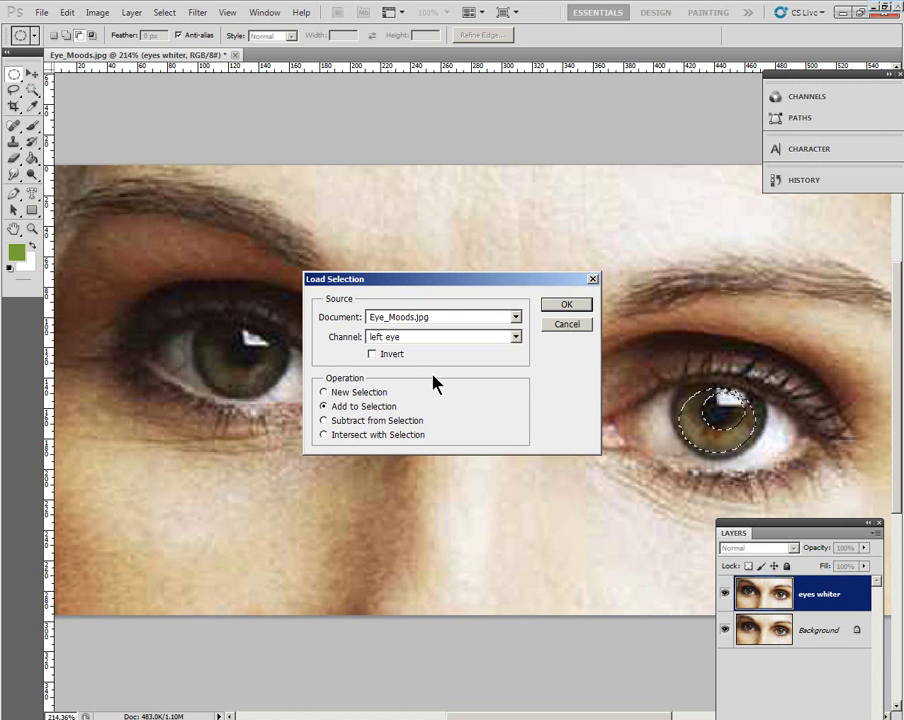
{"action": "left_click", "coordinate": [565, 306]}
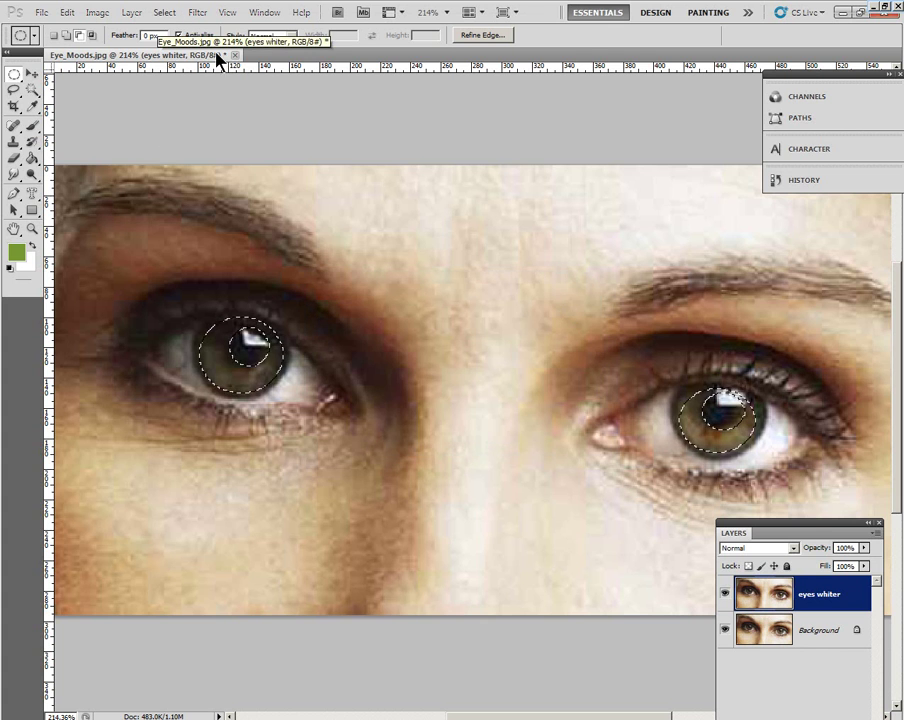
Save the combined iris selection as a channel named 'both eyes' and check it in Channels.
{"action": "left_click", "coordinate": [170, 13]}
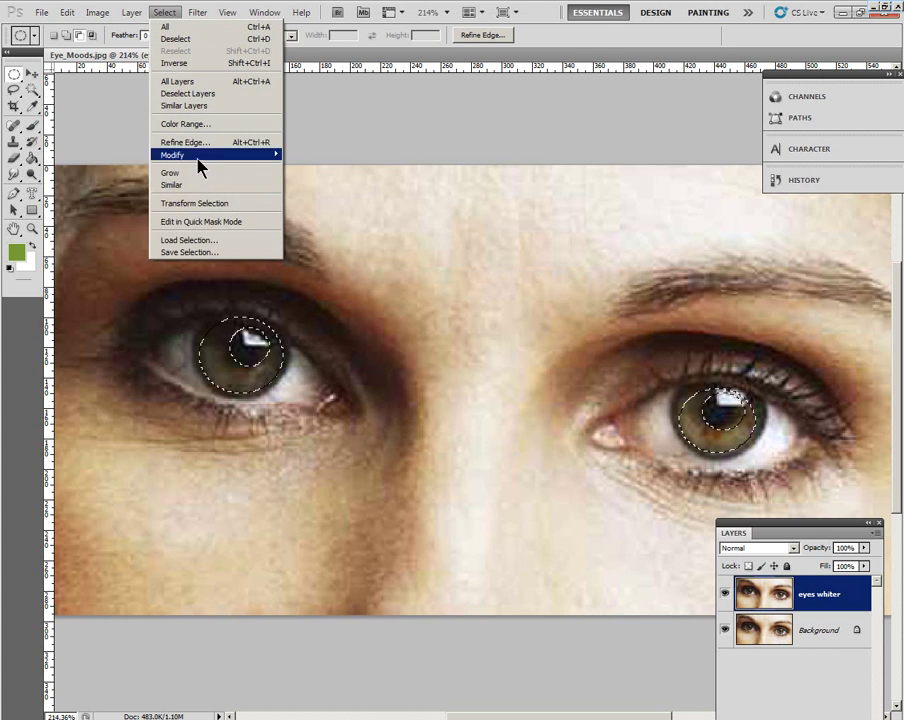
{"action": "left_click", "coordinate": [195, 252]}
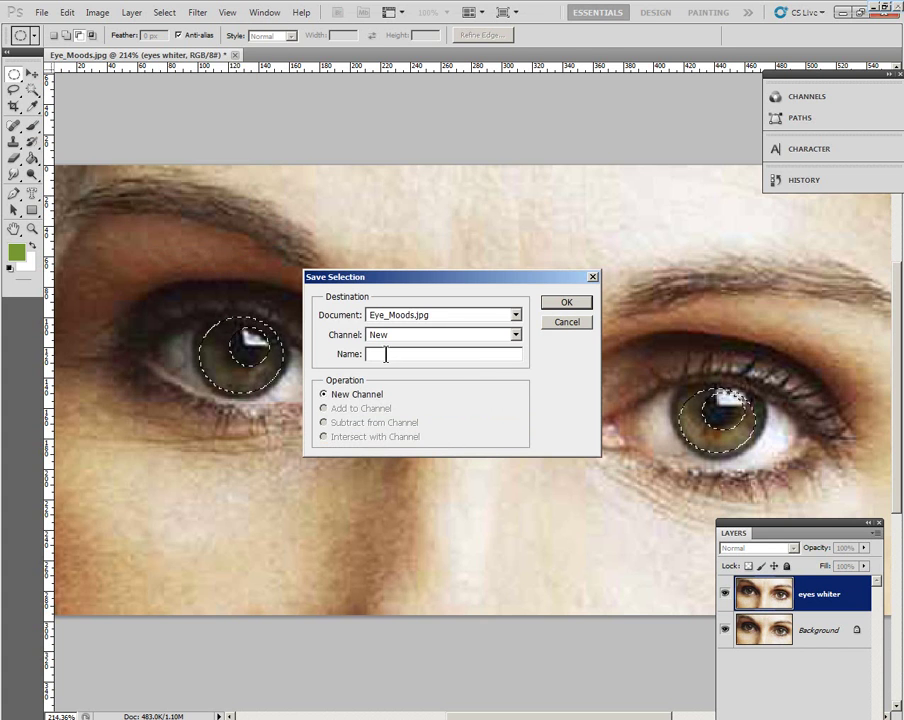
{"action": "type", "text": "both eyes"}
{"action": "key", "text": "Return"}
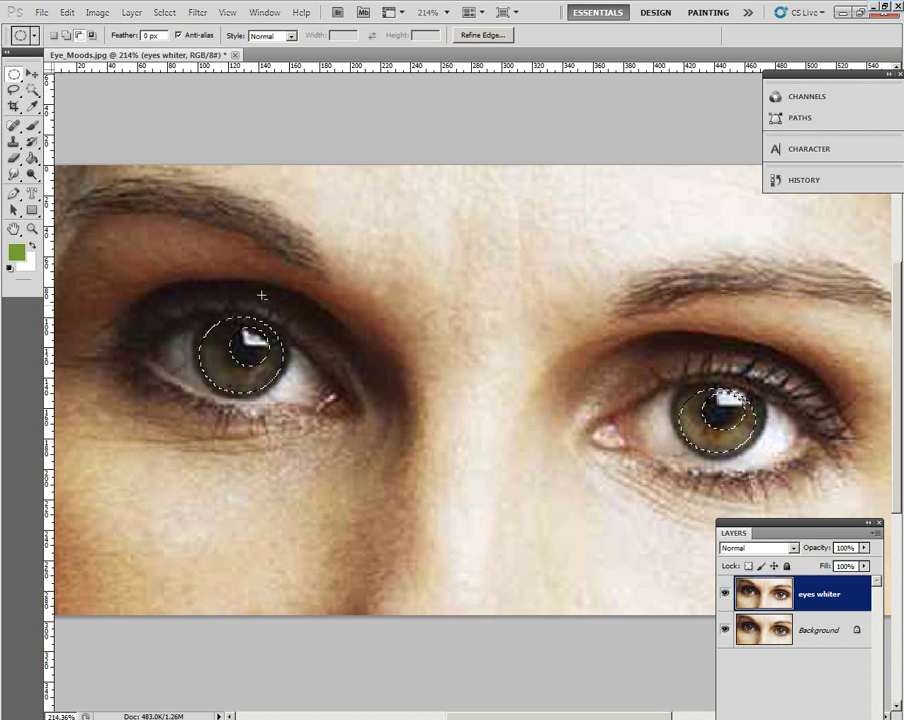
{"action": "left_click", "coordinate": [838, 102]}
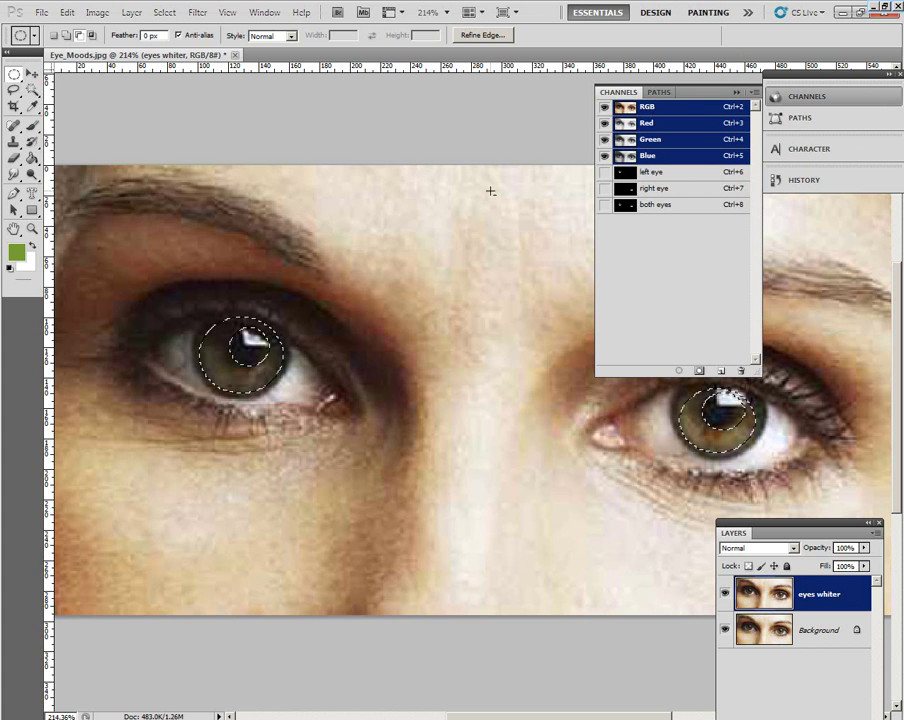
{"action": "left_click", "coordinate": [737, 92]}
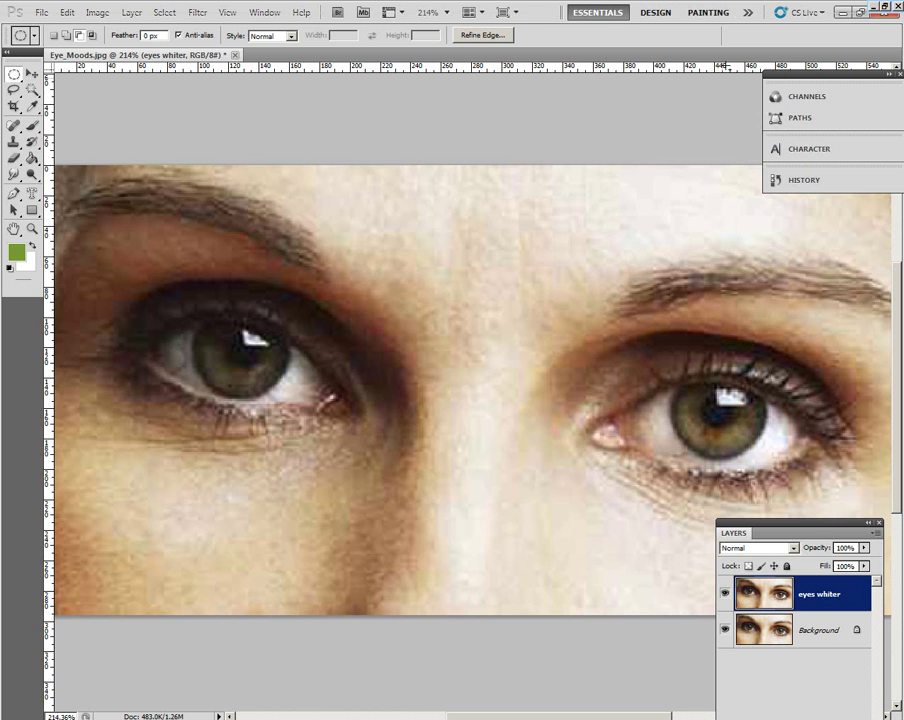
Name the new empty layer above 'eyes whiter' 'blue eyes', dismissing an accidental Layer Style dialog.
{"action": "left_click_drag", "start_coordinate": [814, 533], "coordinate": [823, 396]}
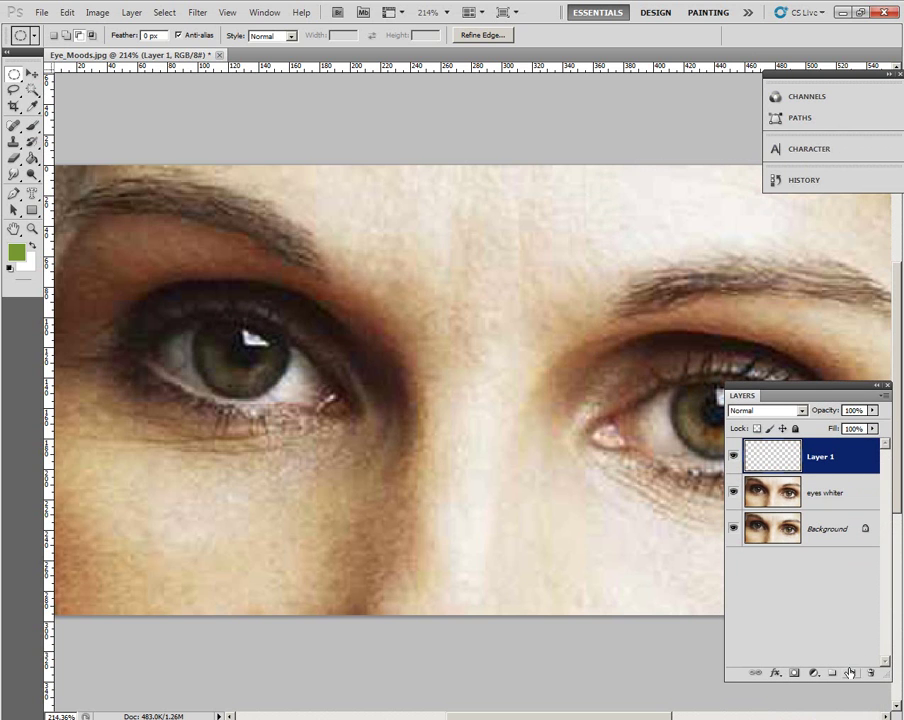
{"action": "left_click_drag", "start_coordinate": [800, 392], "coordinate": [795, 524]}
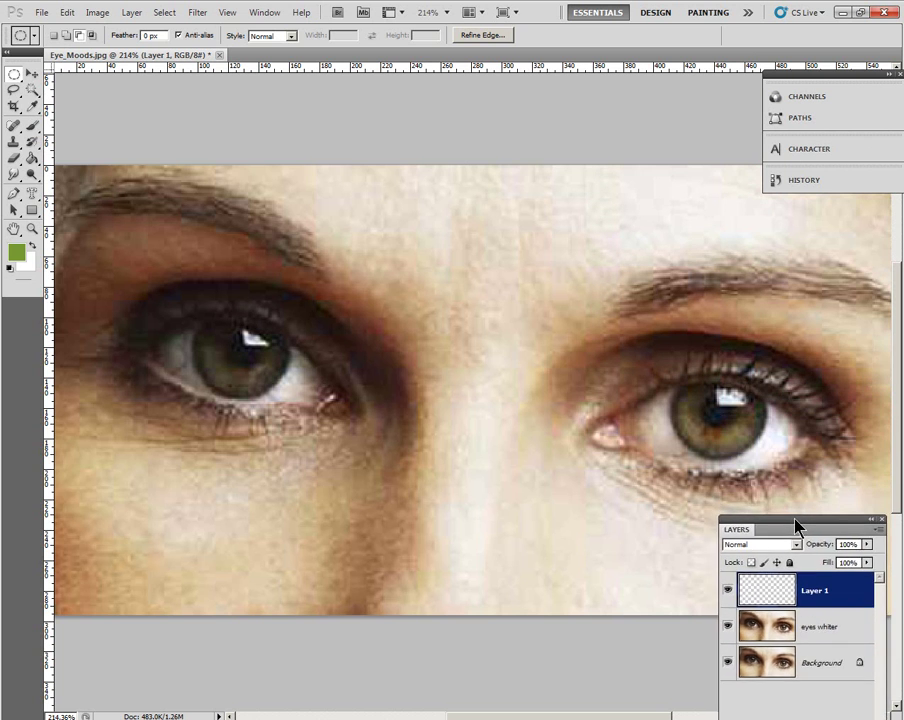
{"action": "double_click", "coordinate": [820, 598]}
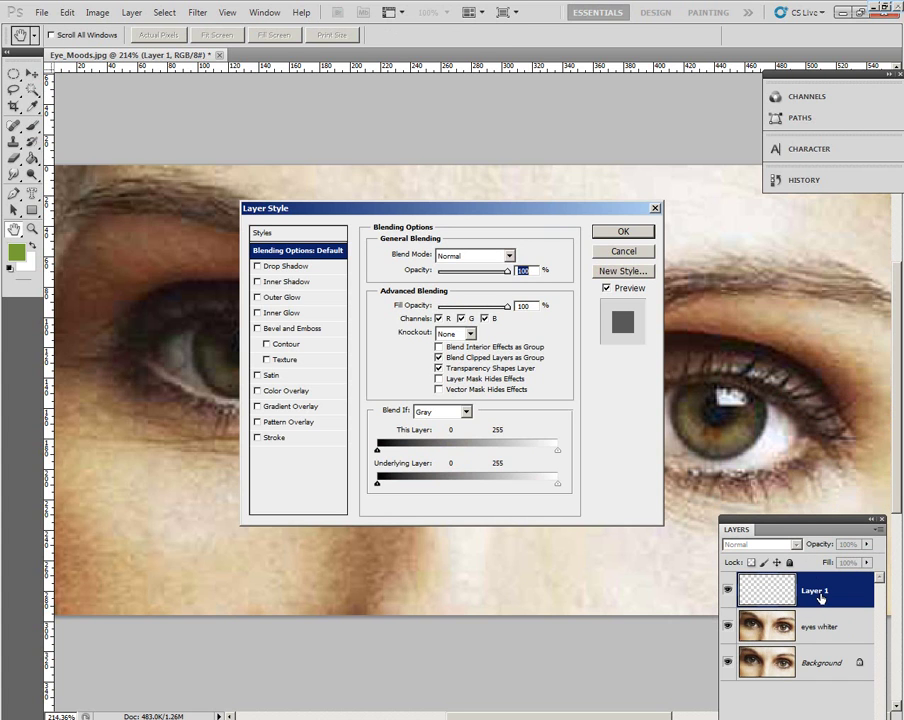
{"action": "left_click", "coordinate": [655, 208]}
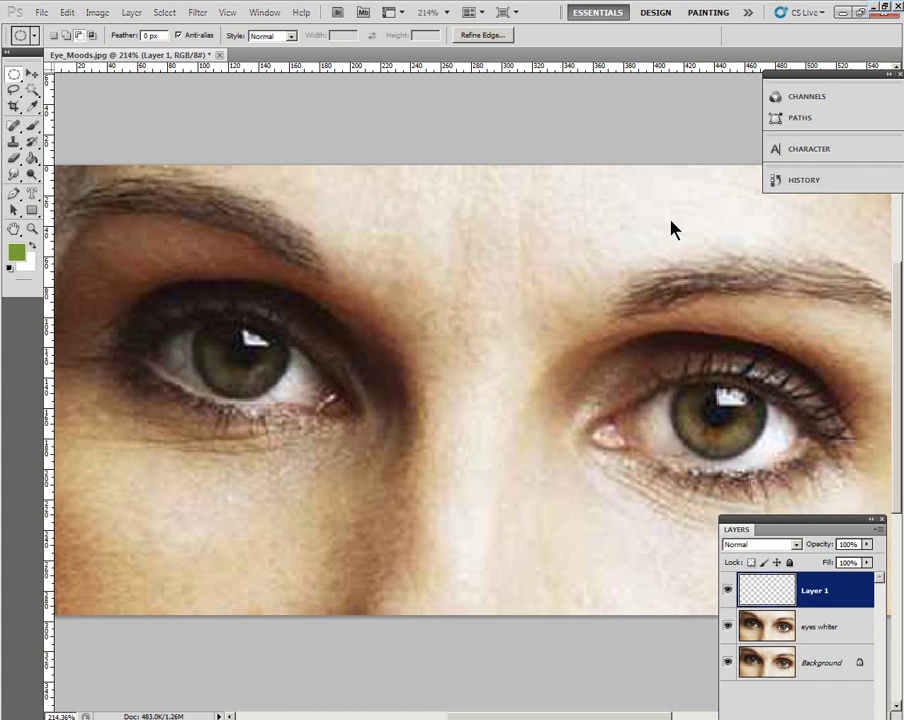
{"action": "double_click", "coordinate": [813, 590]}
{"action": "type", "text": "blue eyes"}
{"action": "key", "text": "Return"}
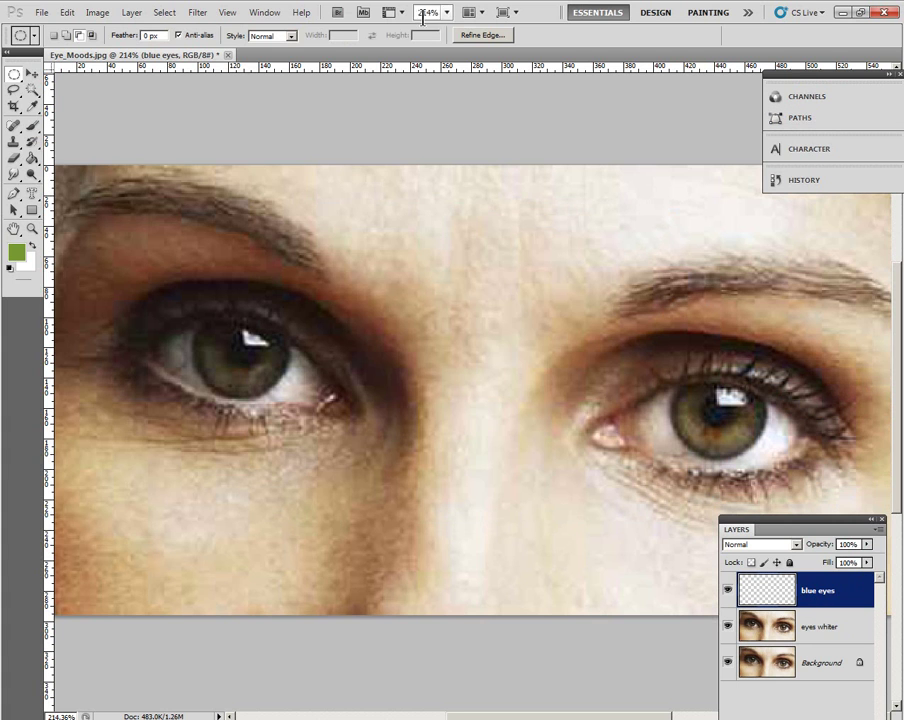
Pick the CMYK Cyan swatch from Window > Swatches as the foreground colour, then collapse the panel.
{"action": "left_click", "coordinate": [268, 14]}
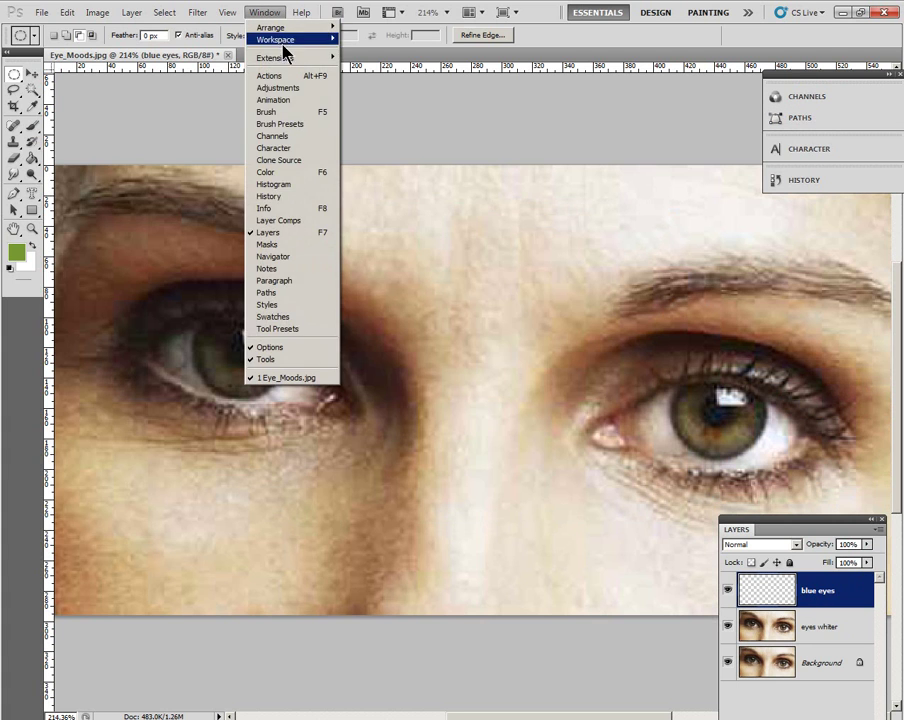
{"action": "left_click", "coordinate": [285, 318]}
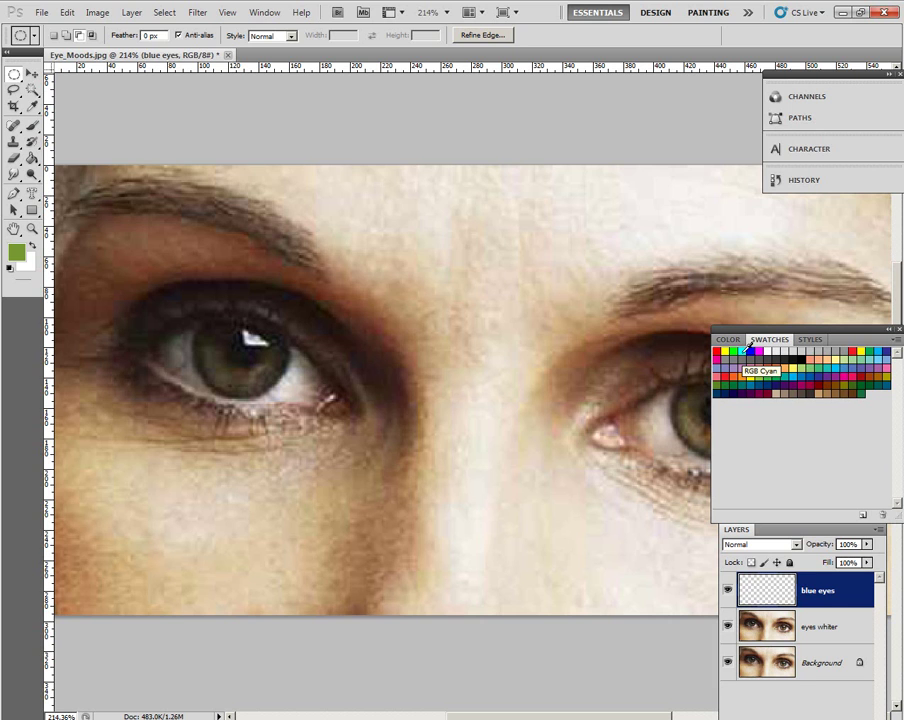
{"action": "left_click", "coordinate": [883, 349]}
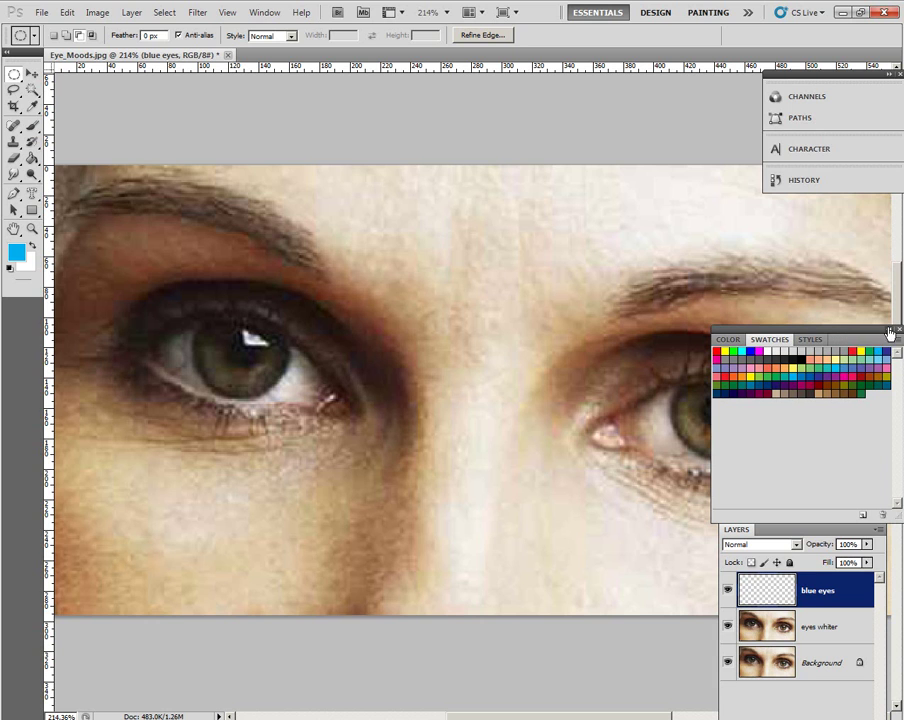
{"action": "left_click", "coordinate": [887, 330]}
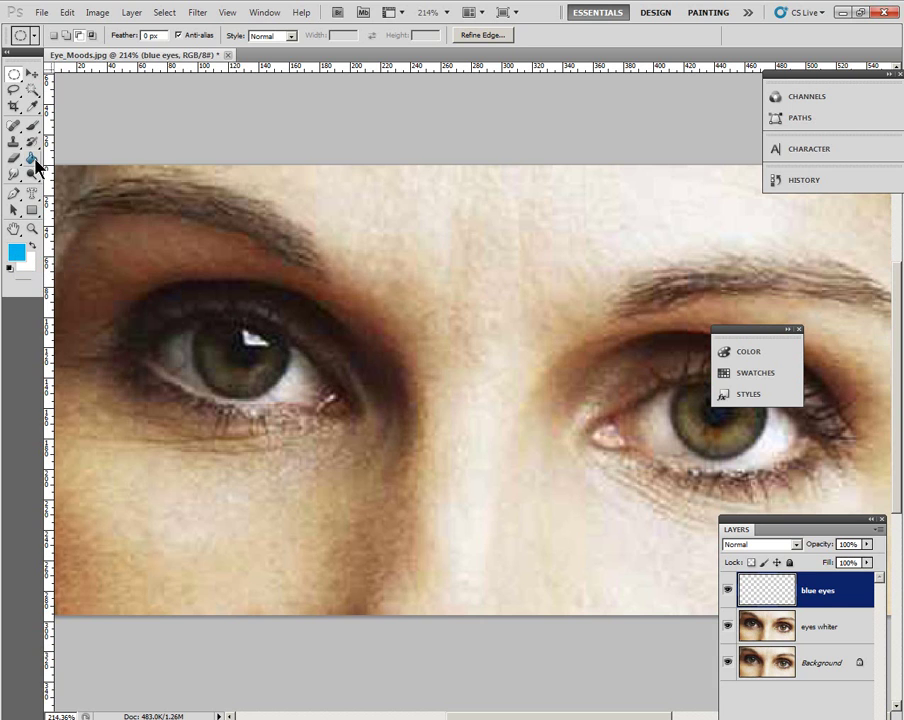
Fill the iris rings with cyan using the Paint Bucket, then dock the colour panels below History.
{"action": "left_click", "coordinate": [32, 160]}
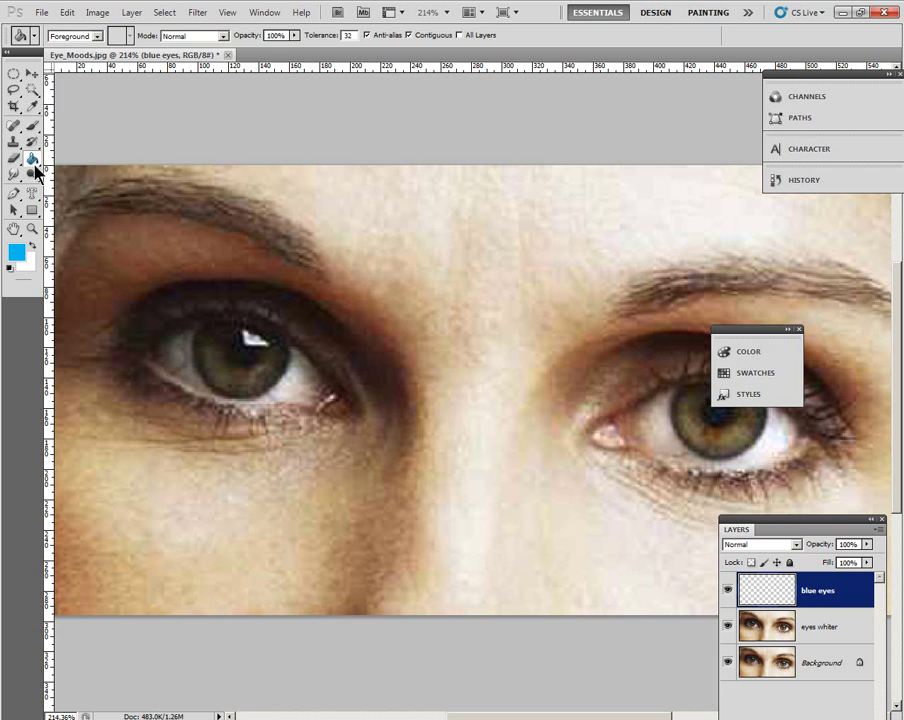
{"action": "left_click", "coordinate": [214, 377]}
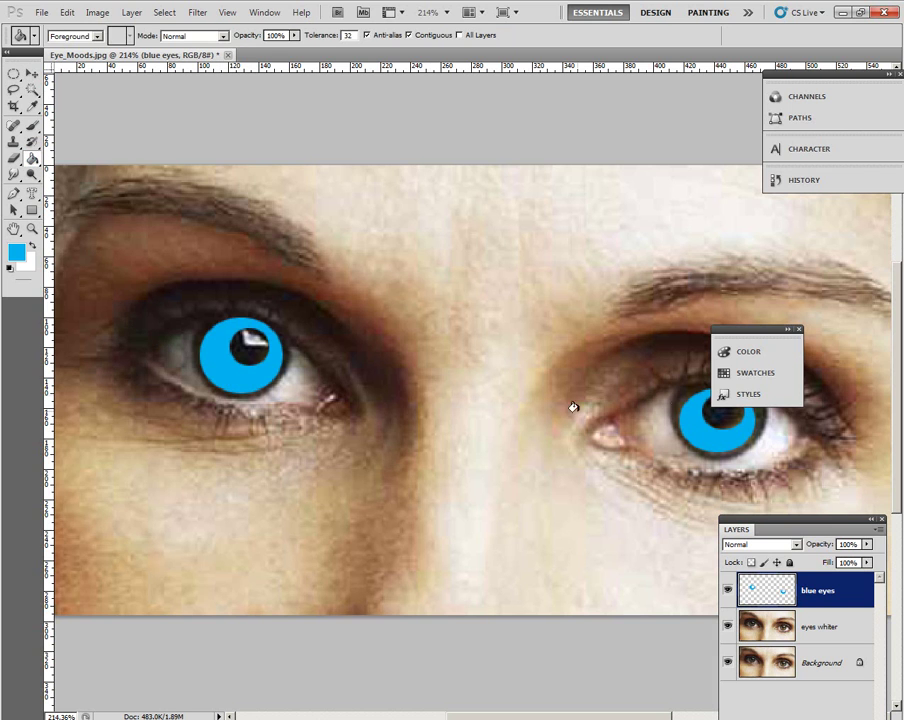
{"action": "left_click_drag", "start_coordinate": [755, 339], "coordinate": [838, 208]}
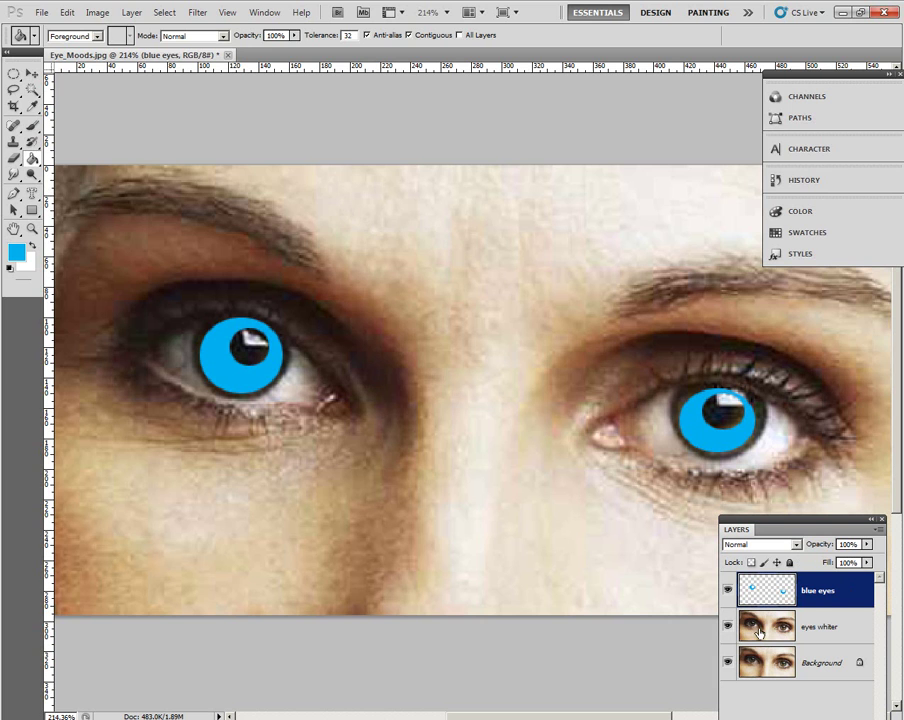
Change the 'blue eyes' layer's blend mode from Normal to Color.
{"action": "left_click", "coordinate": [795, 542]}
{"action": "left_click", "coordinate": [783, 520]}
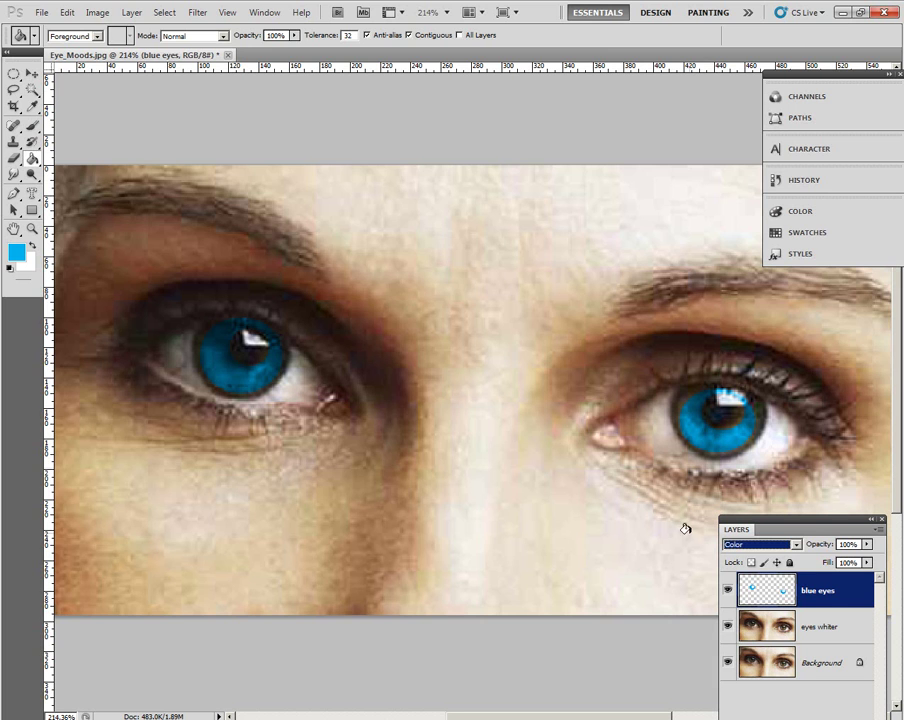
Turn off 'blue eyes' visibility and duplicate it from the Layers panel menu as 'blue eyes copy'.
{"action": "left_click", "coordinate": [728, 590]}
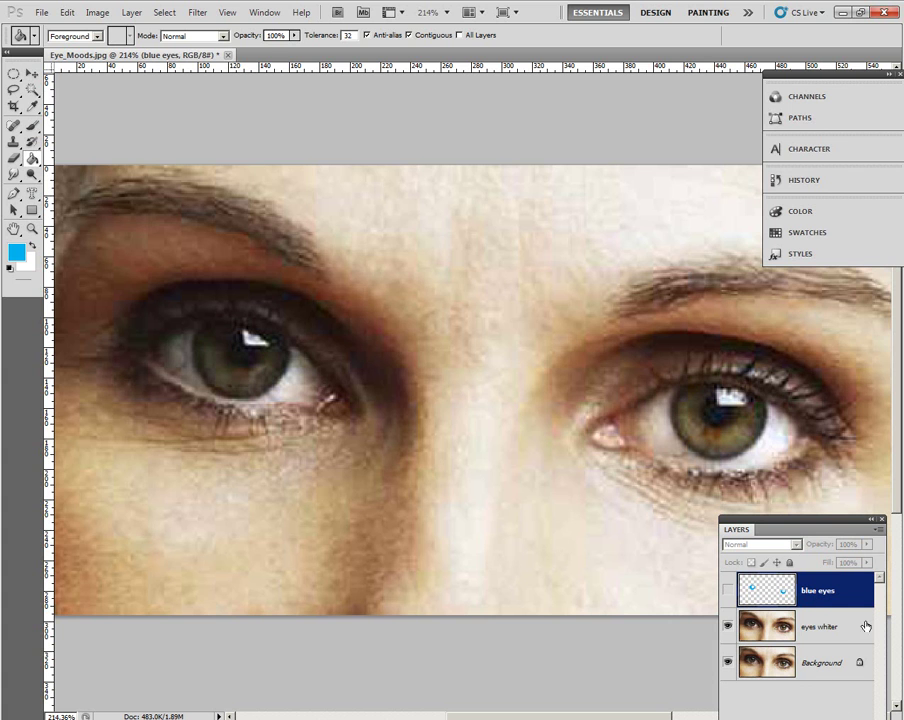
{"action": "left_click", "coordinate": [879, 530]}
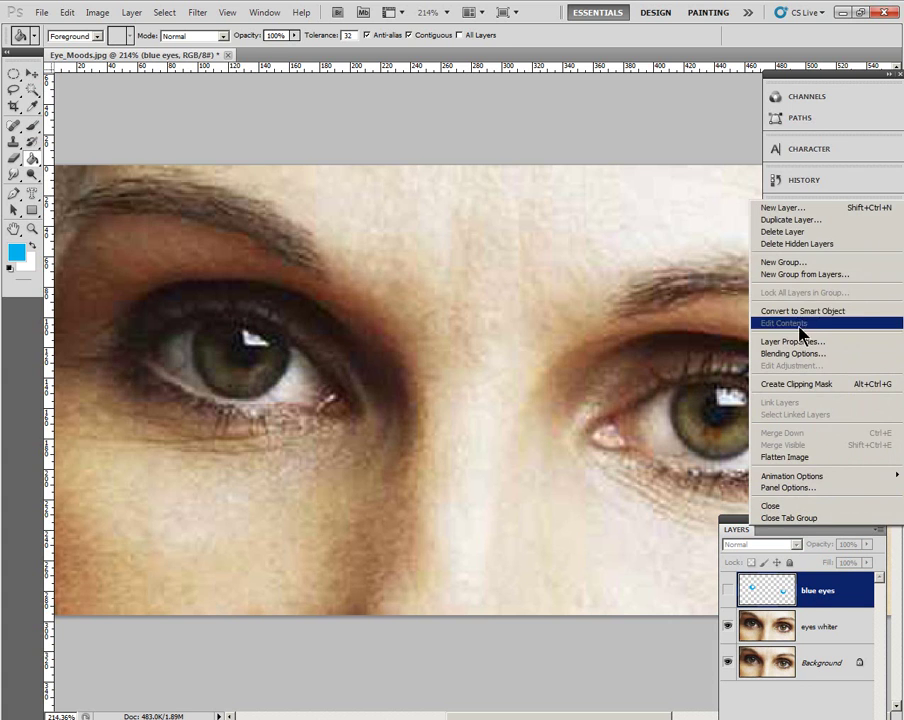
{"action": "left_click", "coordinate": [792, 219]}
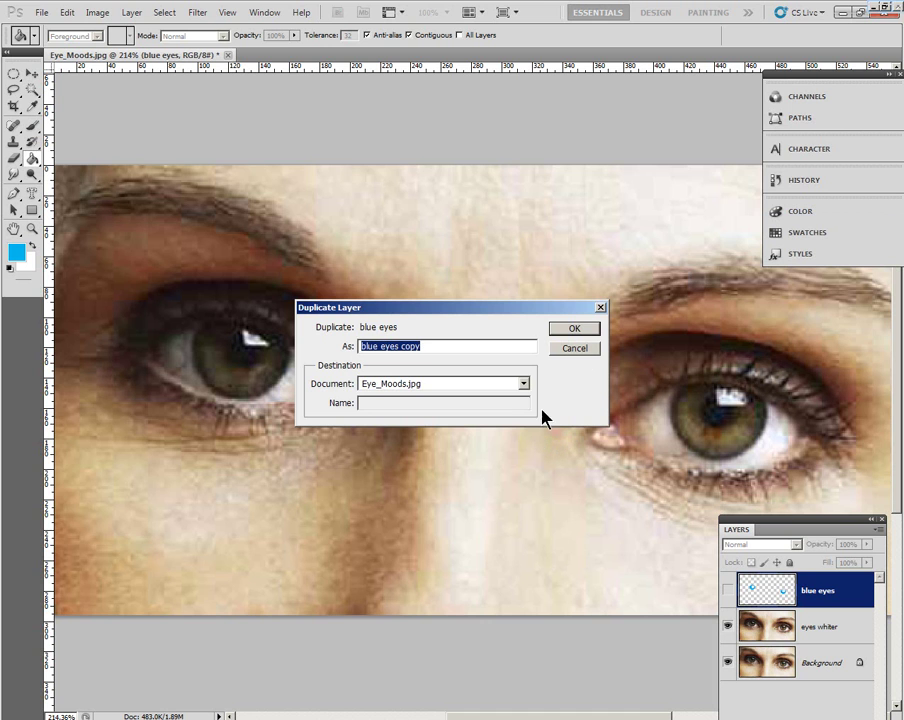
{"action": "left_click", "coordinate": [575, 330]}
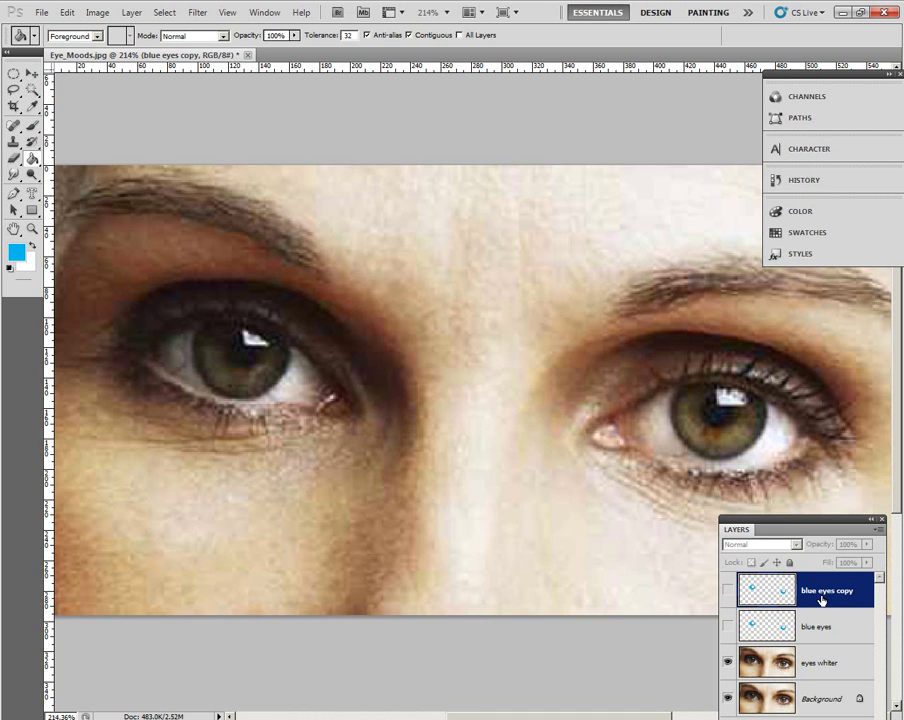
Make the blue eyes copy layer visible and blend it in Hue mode for muted blue irises.
{"action": "left_click", "coordinate": [825, 630]}
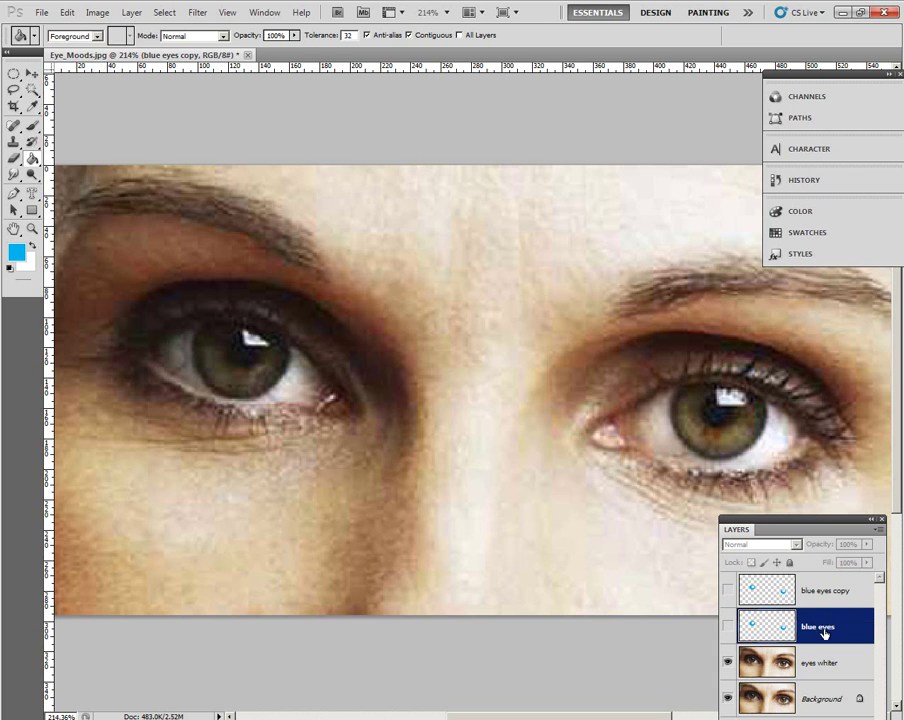
{"action": "left_click", "coordinate": [825, 600]}
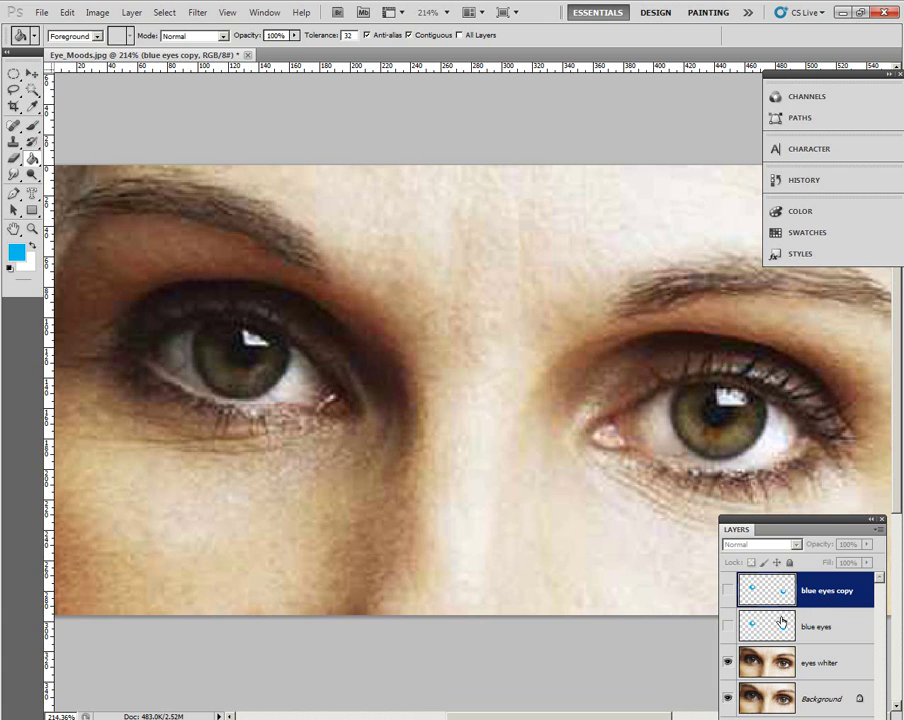
{"action": "left_click", "coordinate": [728, 591]}
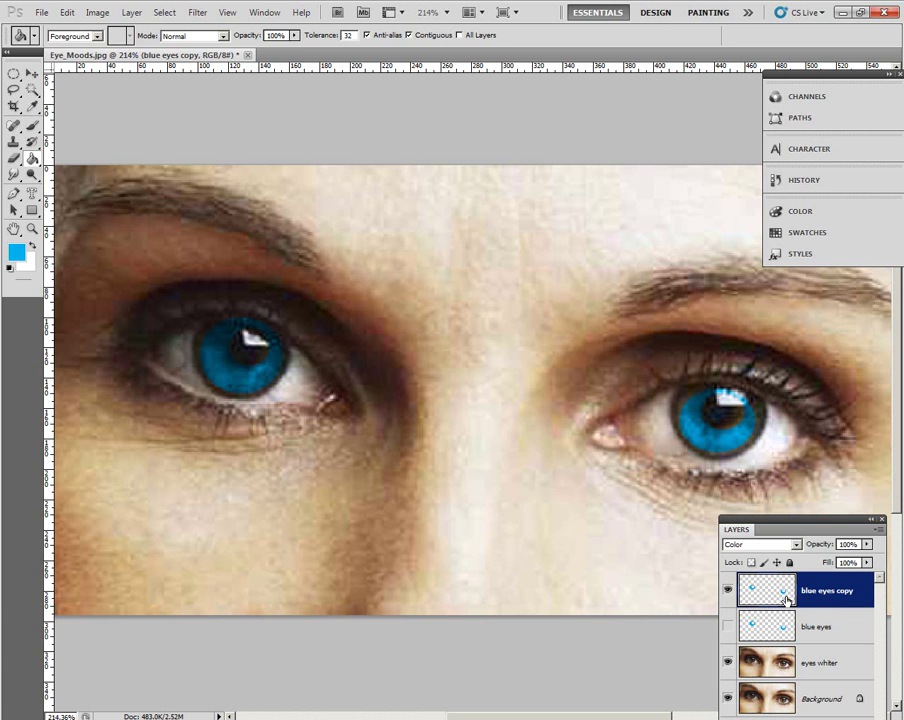
{"action": "left_click", "coordinate": [797, 546]}
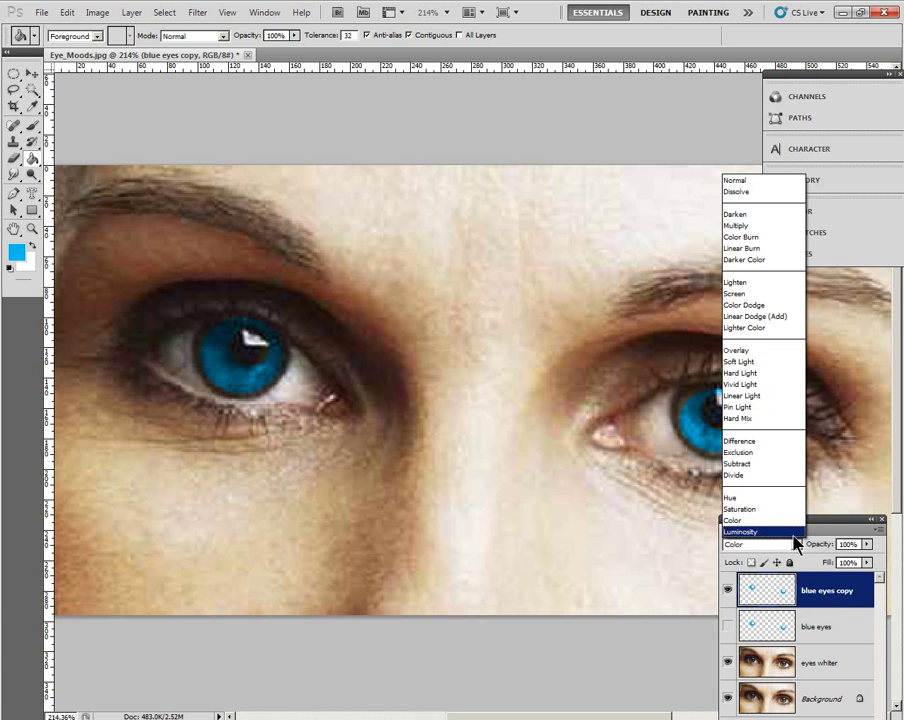
{"action": "left_click", "coordinate": [757, 495]}
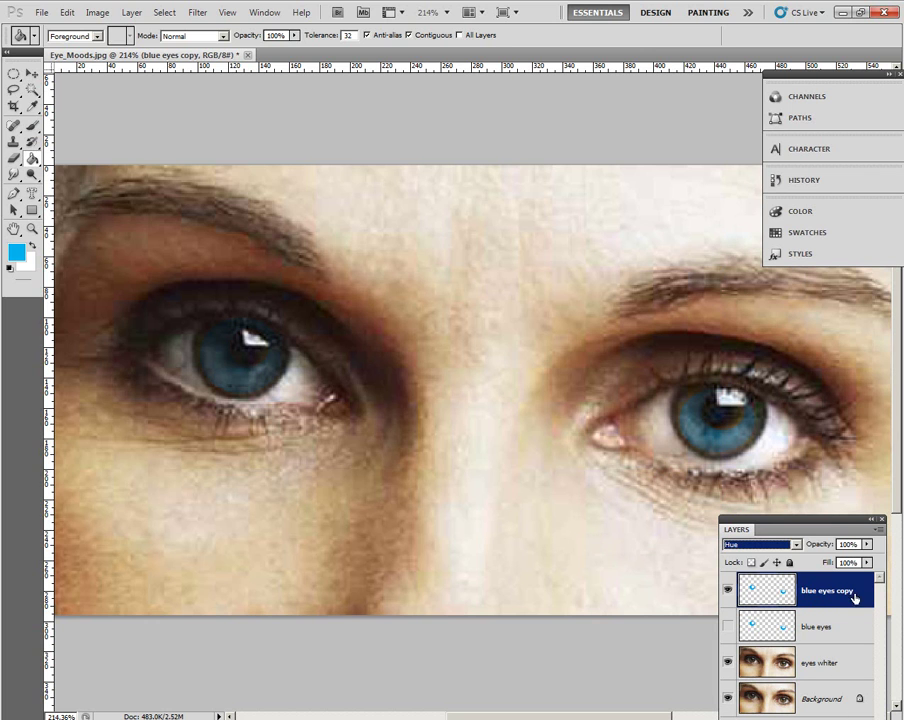
{"action": "left_click_drag", "start_coordinate": [771, 522], "coordinate": [817, 407]}
Add a new top layer named 'green eyes' and hide the blue eyes copy layer.
{"action": "left_click", "coordinate": [826, 672]}
{"action": "left_click", "coordinate": [843, 690]}
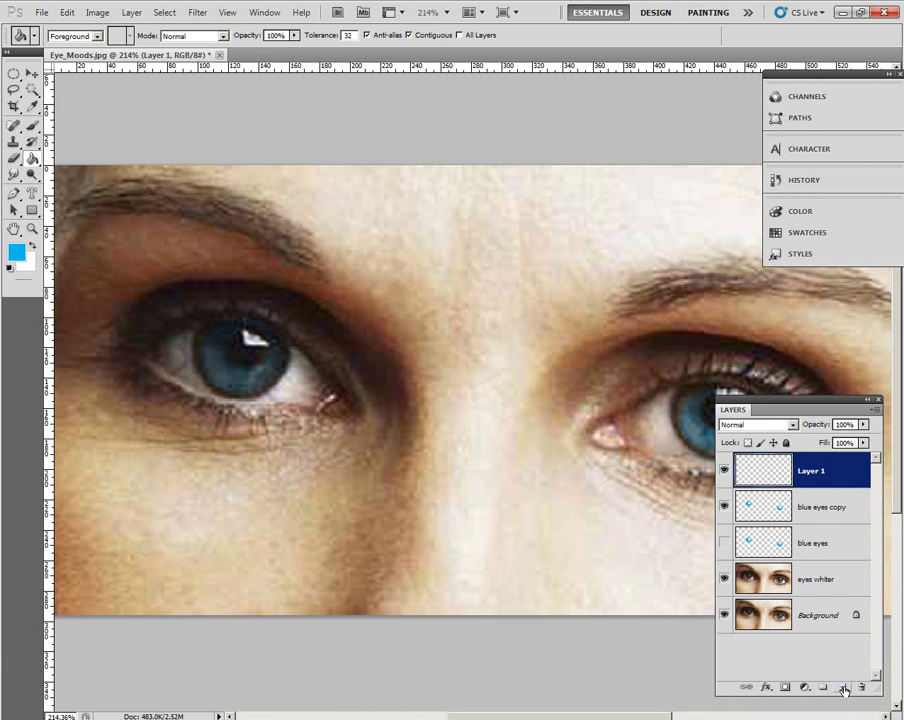
{"action": "double_click", "coordinate": [812, 473]}
{"action": "type", "text": "green eyes"}
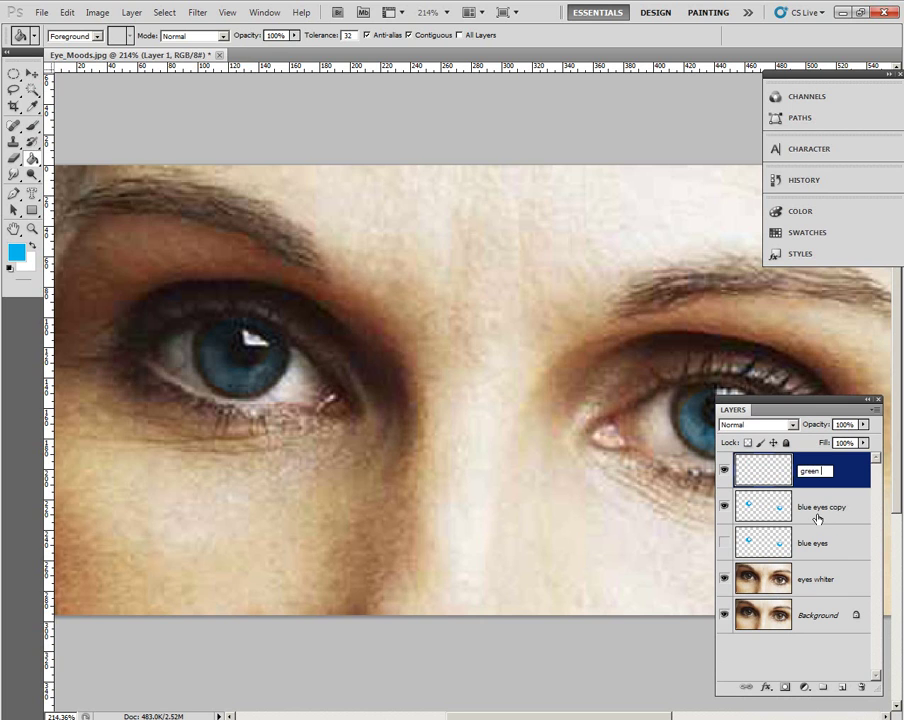
{"action": "key", "text": "Return"}
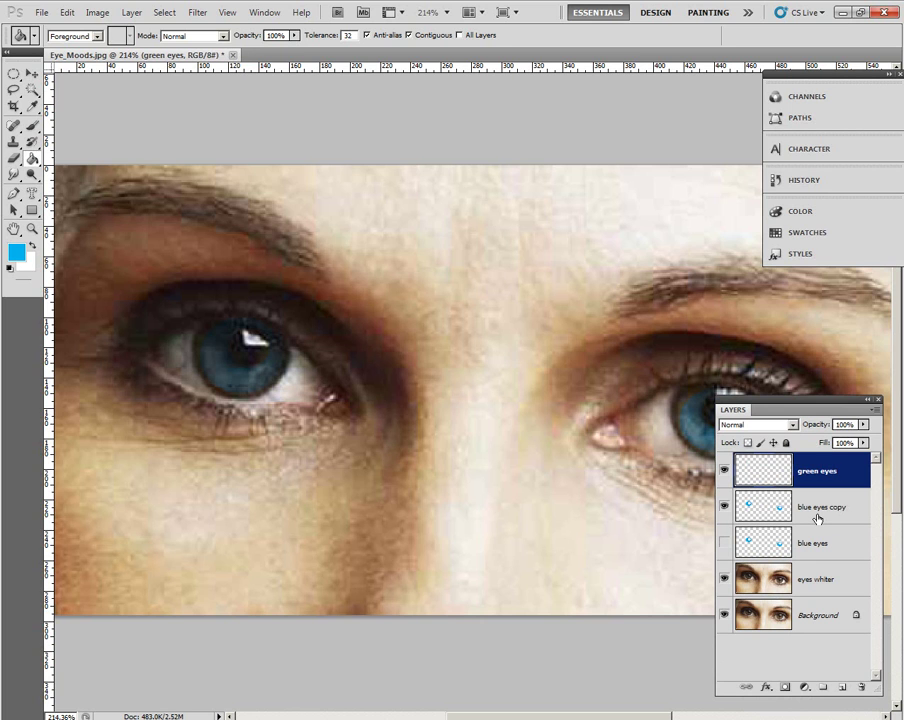
{"action": "left_click", "coordinate": [725, 508]}
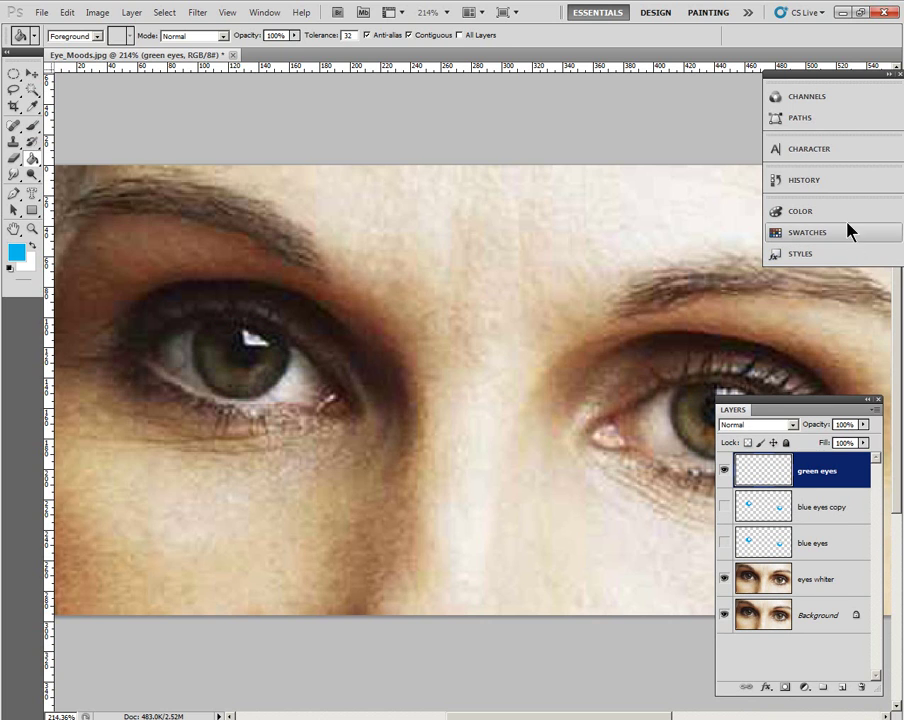
Pick a dark green swatch and Paint Bucket-fill both irises on the green eyes layer.
{"action": "left_click", "coordinate": [825, 234]}
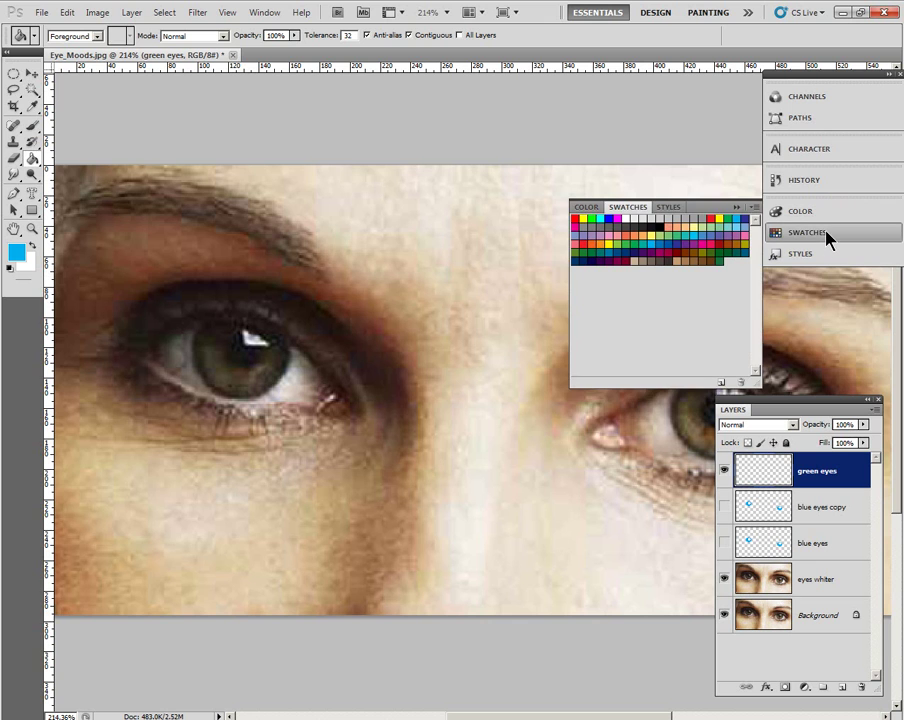
{"action": "left_click", "coordinate": [717, 247]}
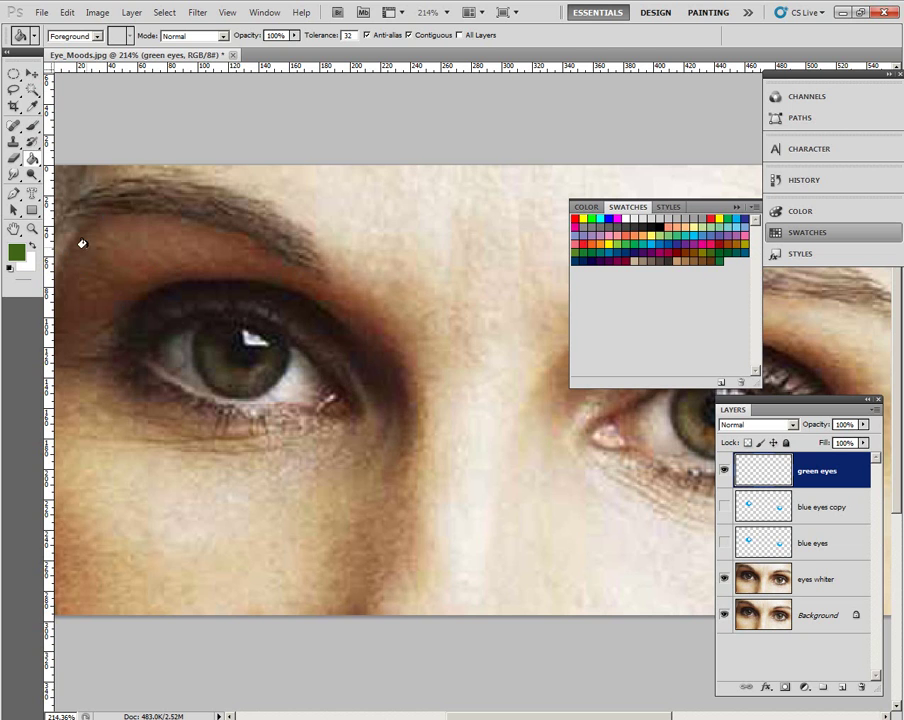
{"action": "left_click", "coordinate": [209, 361]}
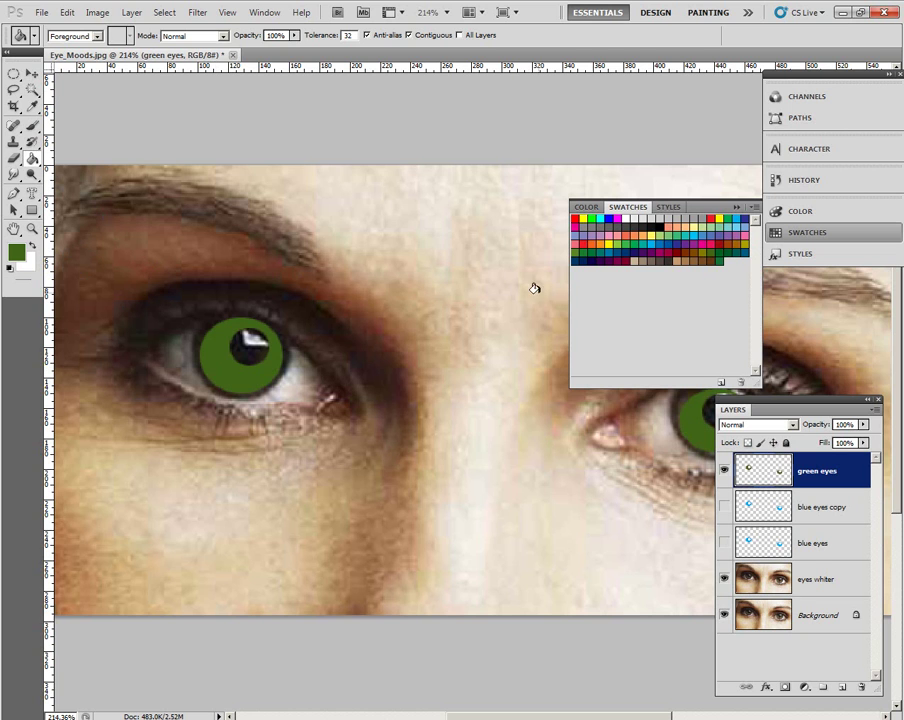
{"action": "left_click", "coordinate": [736, 209]}
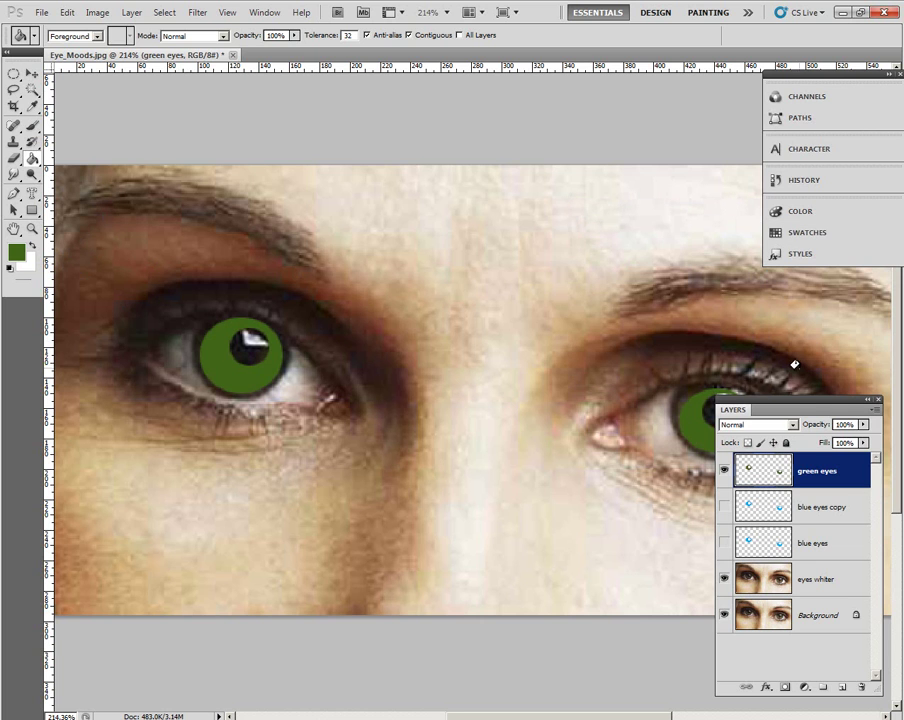
{"action": "left_click_drag", "start_coordinate": [787, 409], "coordinate": [785, 524]}
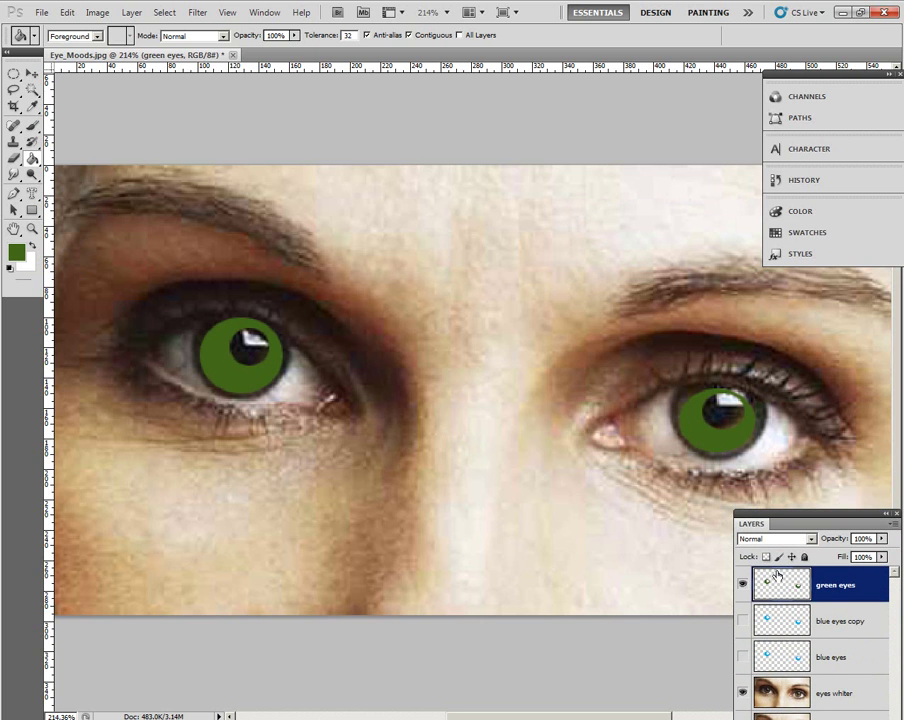
Try Color and Hue blending on the green eyes layer, settling on Soft Light.
{"action": "left_click", "coordinate": [810, 539]}
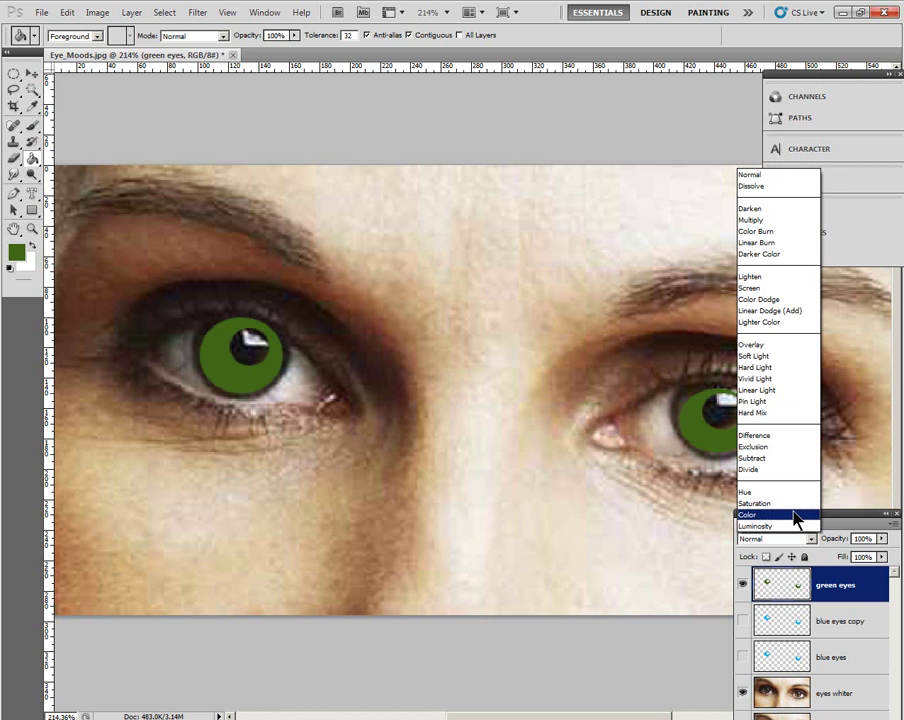
{"action": "left_click", "coordinate": [797, 515]}
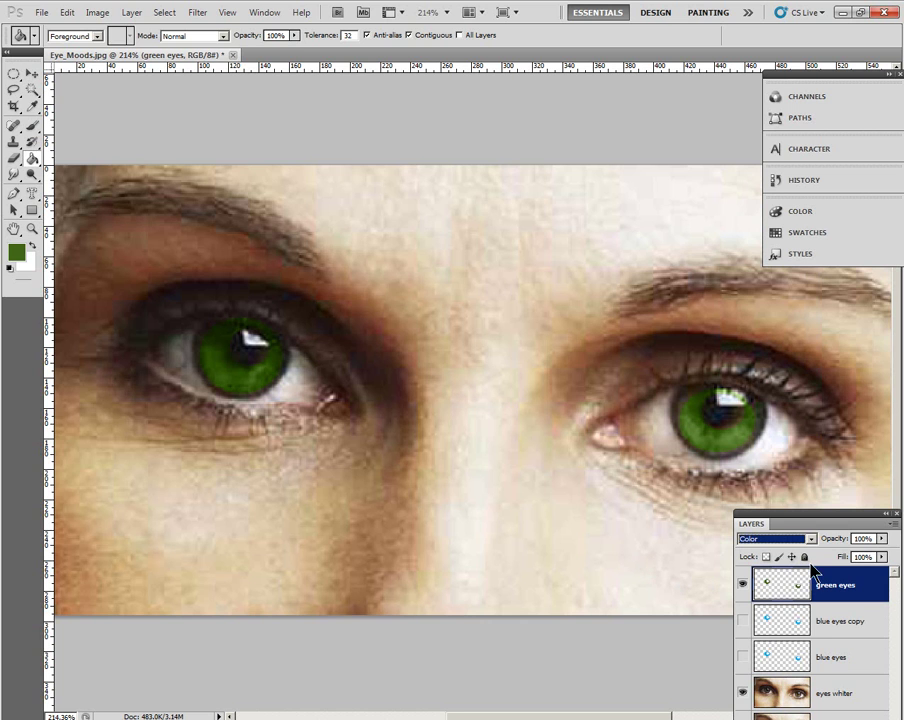
{"action": "left_click", "coordinate": [810, 539]}
{"action": "left_click", "coordinate": [782, 493]}
{"action": "left_click", "coordinate": [810, 539]}
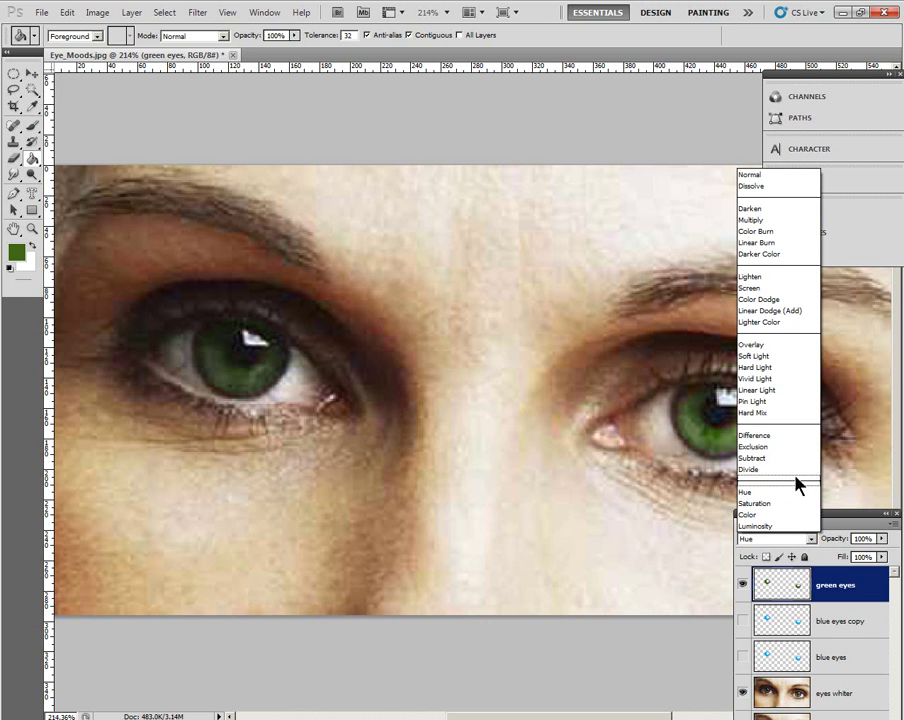
{"action": "left_click", "coordinate": [756, 356]}
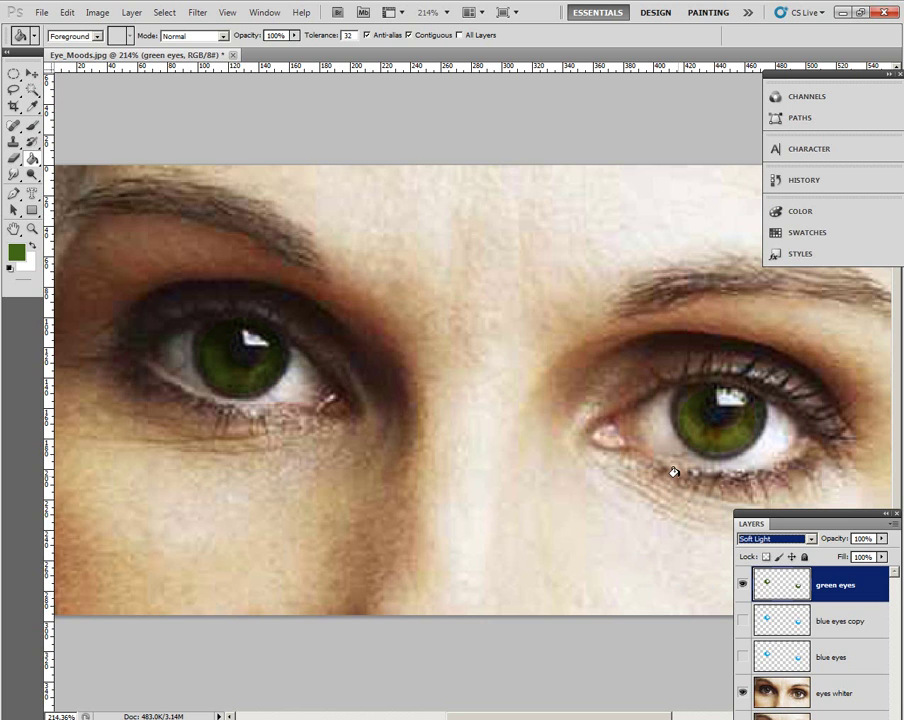
Lower the green eyes layer opacity to about 78%, then hide the layer.
{"action": "left_click", "coordinate": [881, 538]}
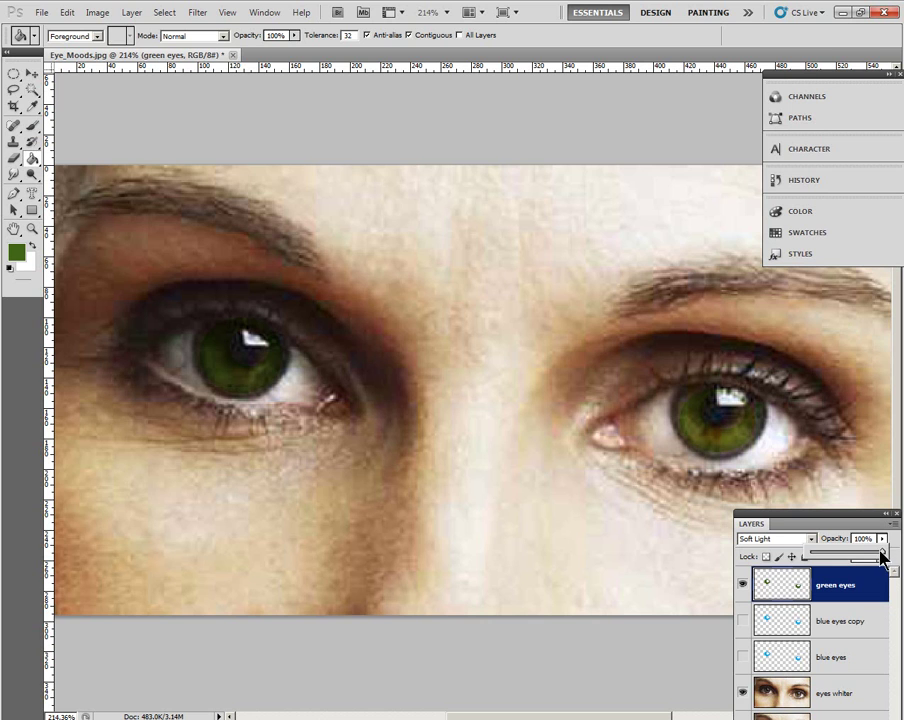
{"action": "left_click", "coordinate": [878, 553]}
{"action": "left_click_drag", "start_coordinate": [836, 540], "coordinate": [823, 545]}
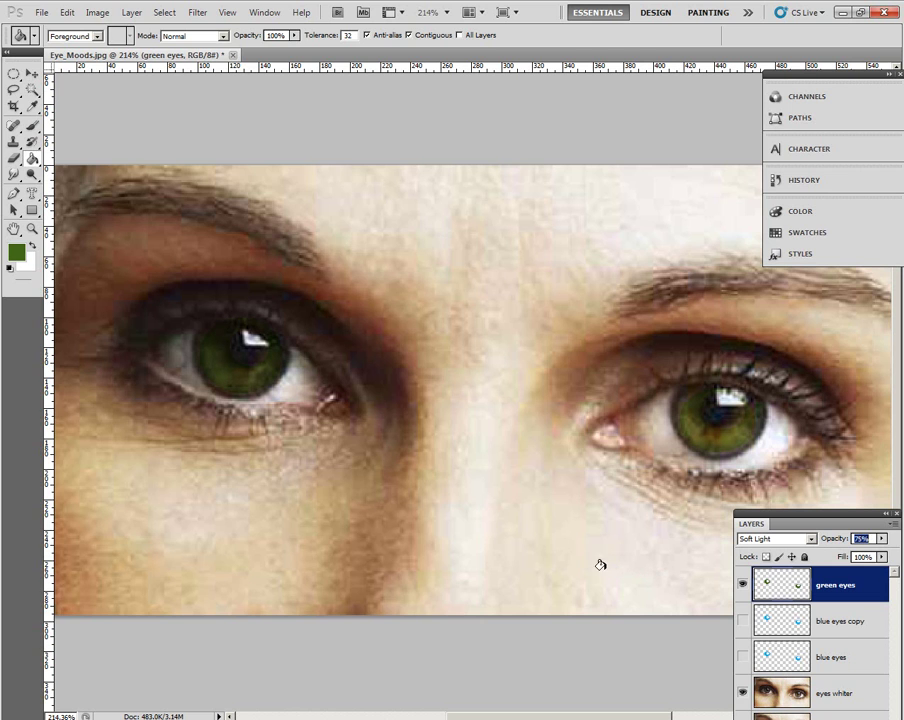
{"action": "left_click", "coordinate": [742, 585]}
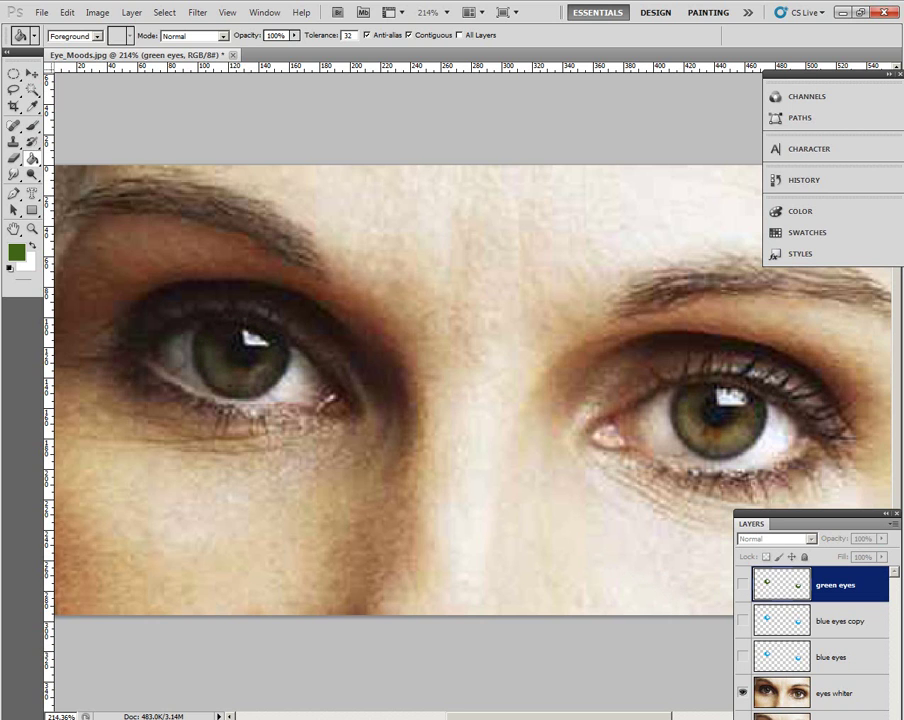
Create a new top layer and rename it 'orange eyes'.
{"action": "left_click_drag", "start_coordinate": [845, 520], "coordinate": [838, 426]}
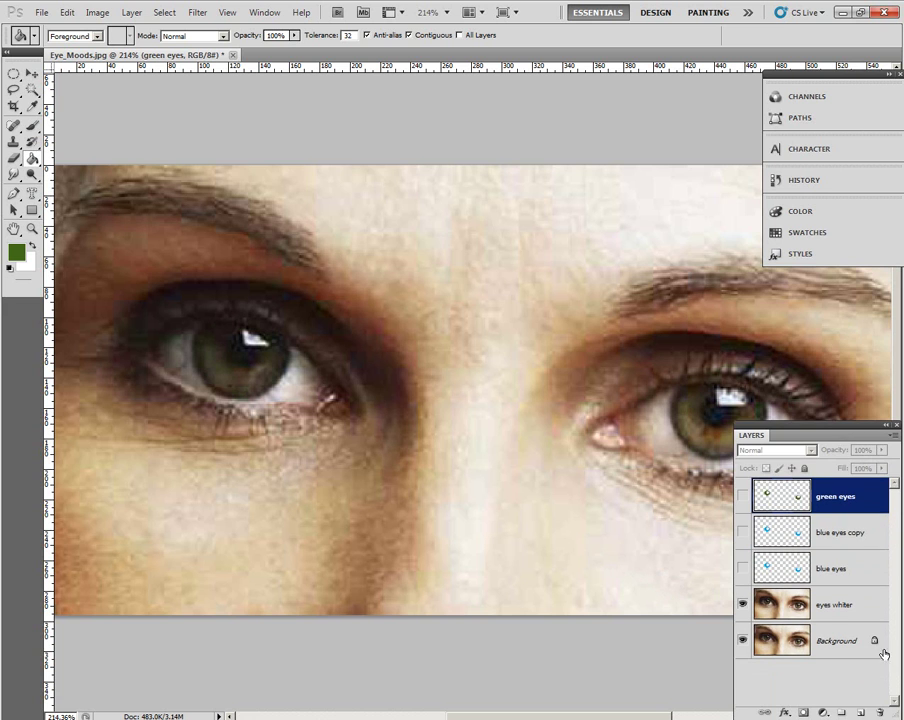
{"action": "left_click", "coordinate": [861, 711]}
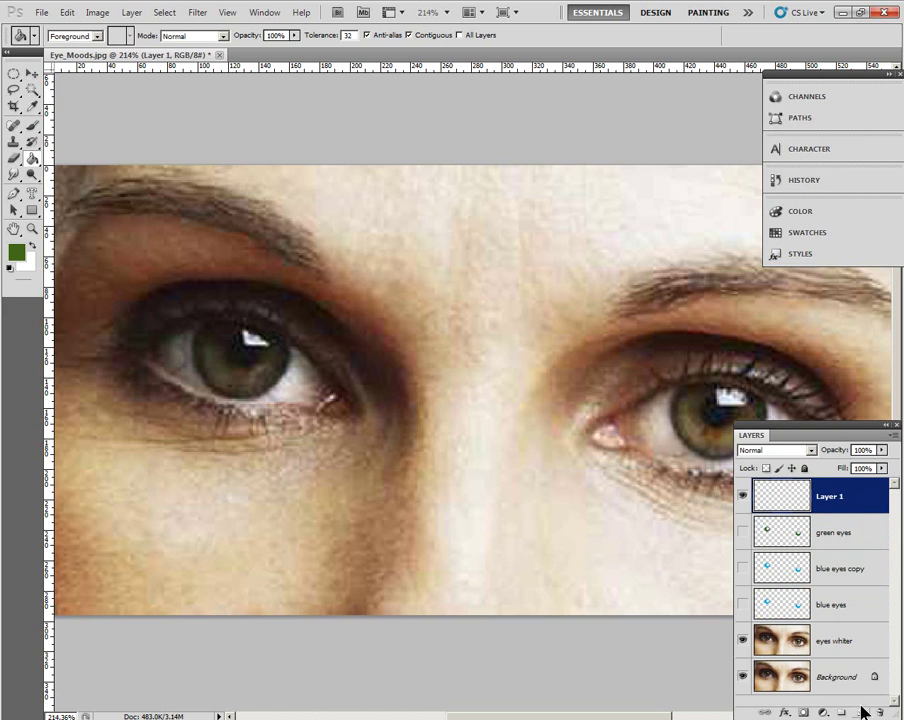
{"action": "double_click", "coordinate": [829, 503]}
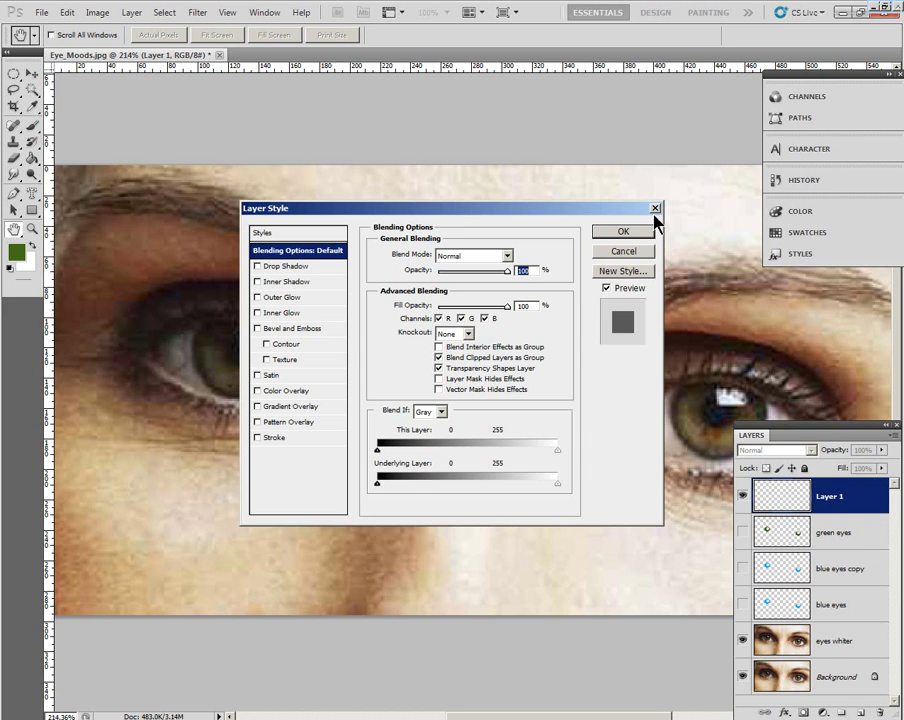
{"action": "left_click", "coordinate": [655, 208]}
{"action": "double_click", "coordinate": [846, 505]}
{"action": "left_click", "coordinate": [655, 208]}
{"action": "double_click", "coordinate": [828, 497]}
{"action": "type", "text": "orange eyes"}
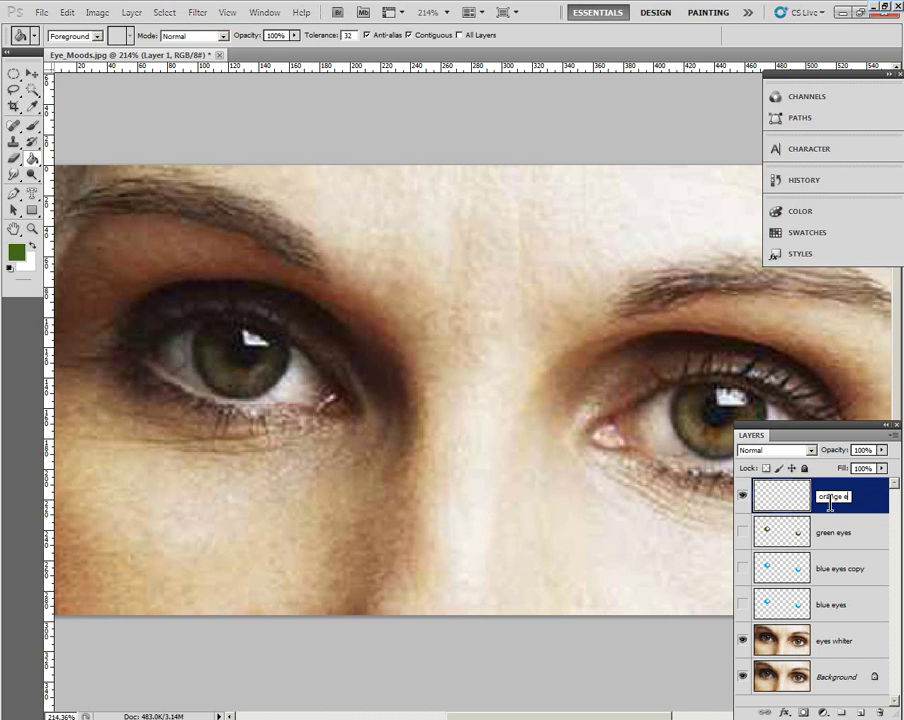
{"action": "key", "text": "Return"}
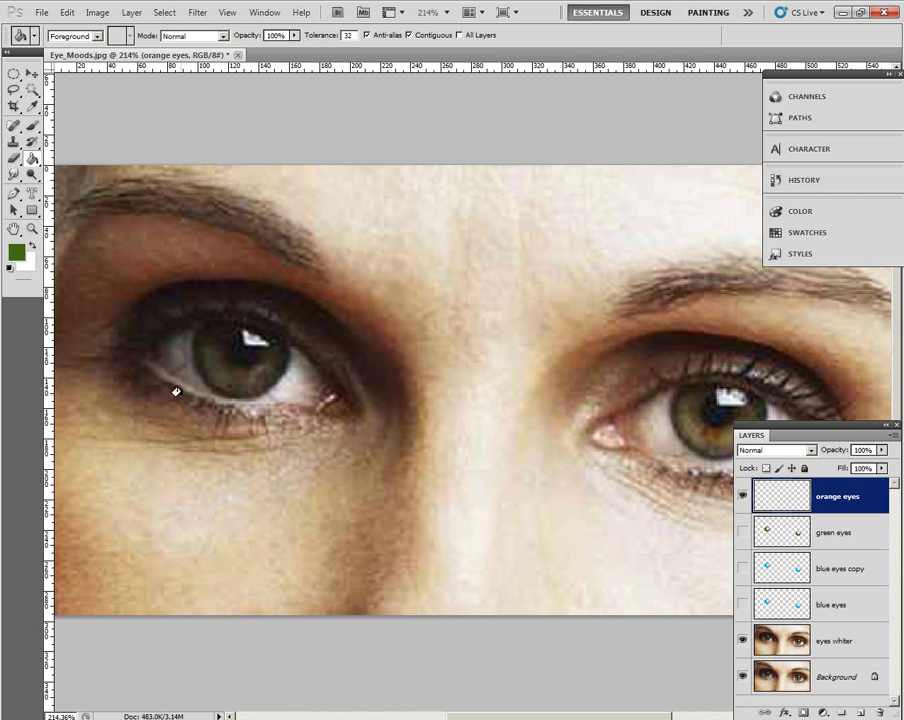
Set the foreground to orange fdc25a, fill both irises, then hide the orange eyes layer.
{"action": "left_click", "coordinate": [18, 252]}
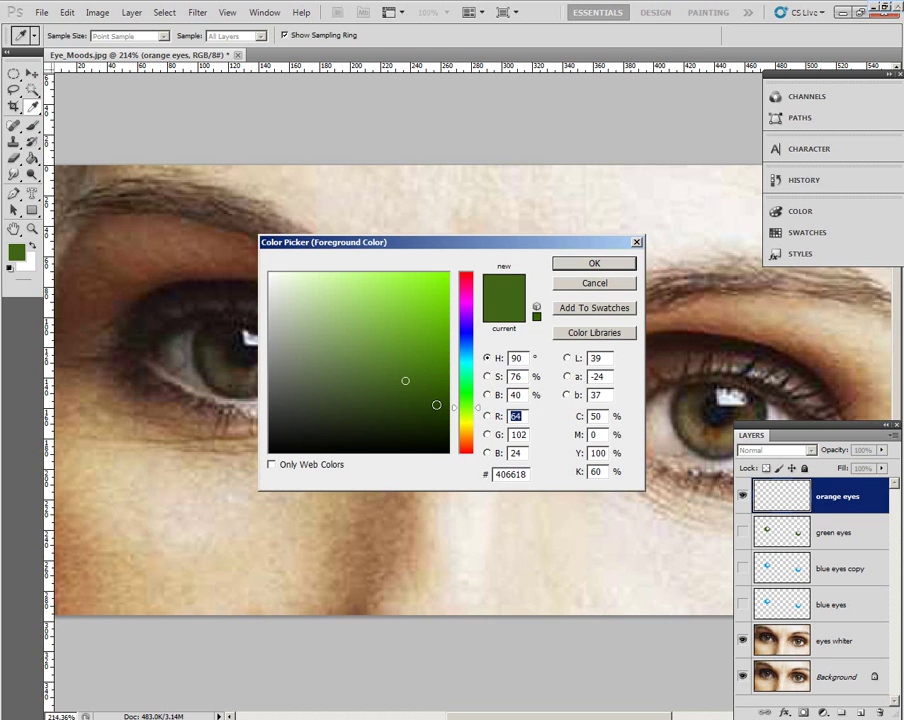
{"action": "left_click_drag", "start_coordinate": [527, 474], "coordinate": [465, 473]}
{"action": "type", "text": "fdc"}
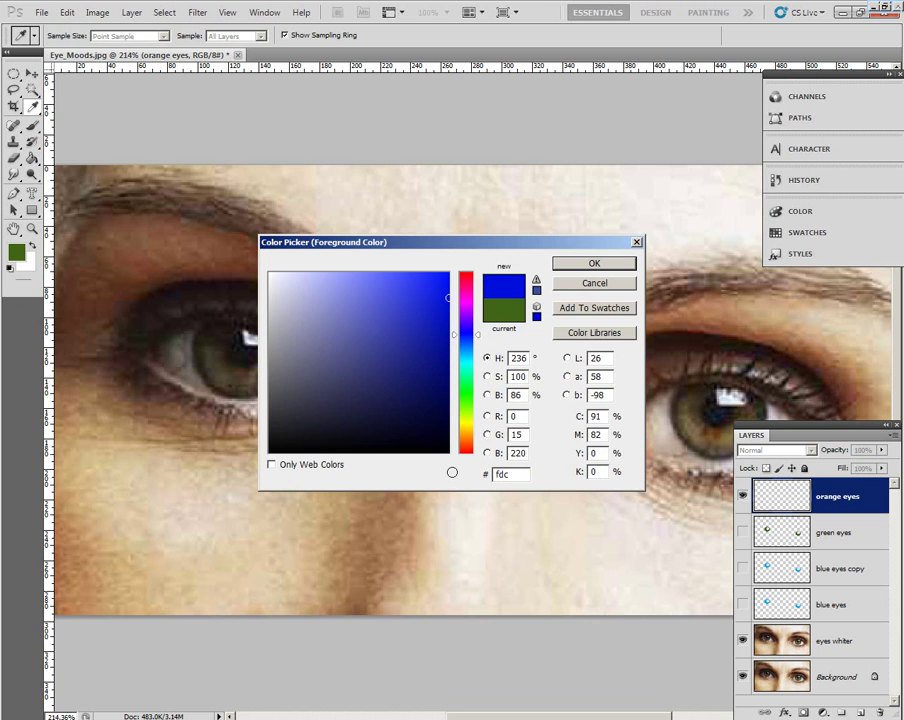
{"action": "type", "text": "25a"}
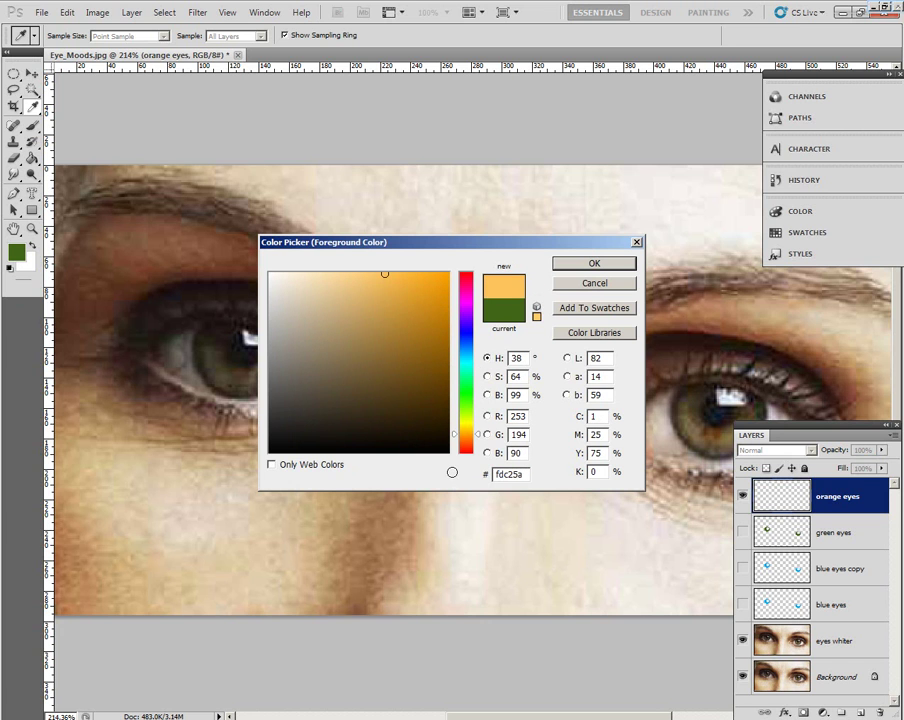
{"action": "left_click", "coordinate": [590, 265]}
{"action": "key", "text": "g"}
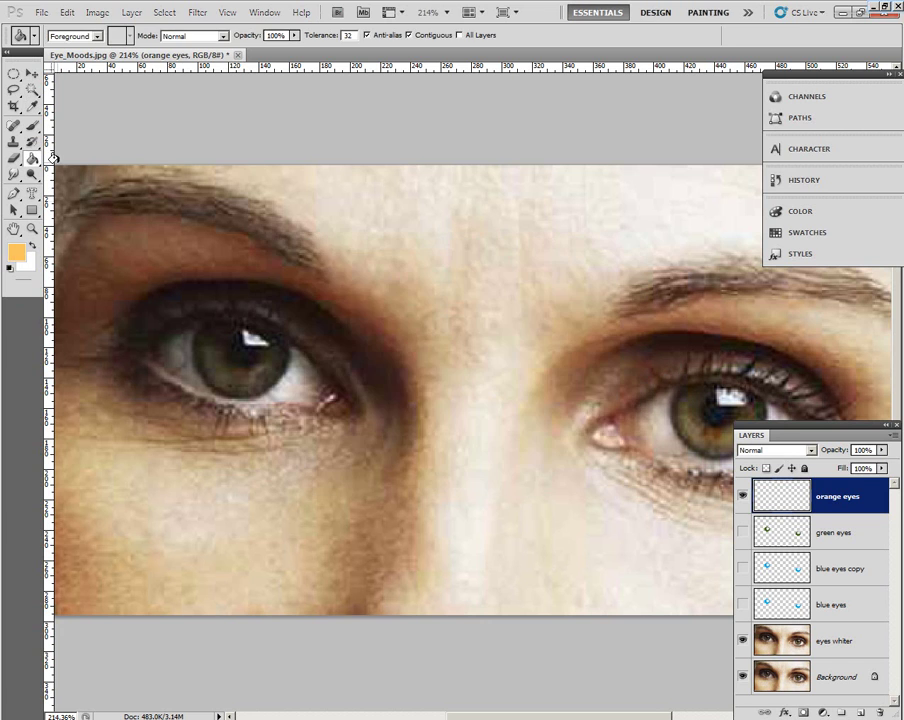
{"action": "left_click", "coordinate": [238, 372]}
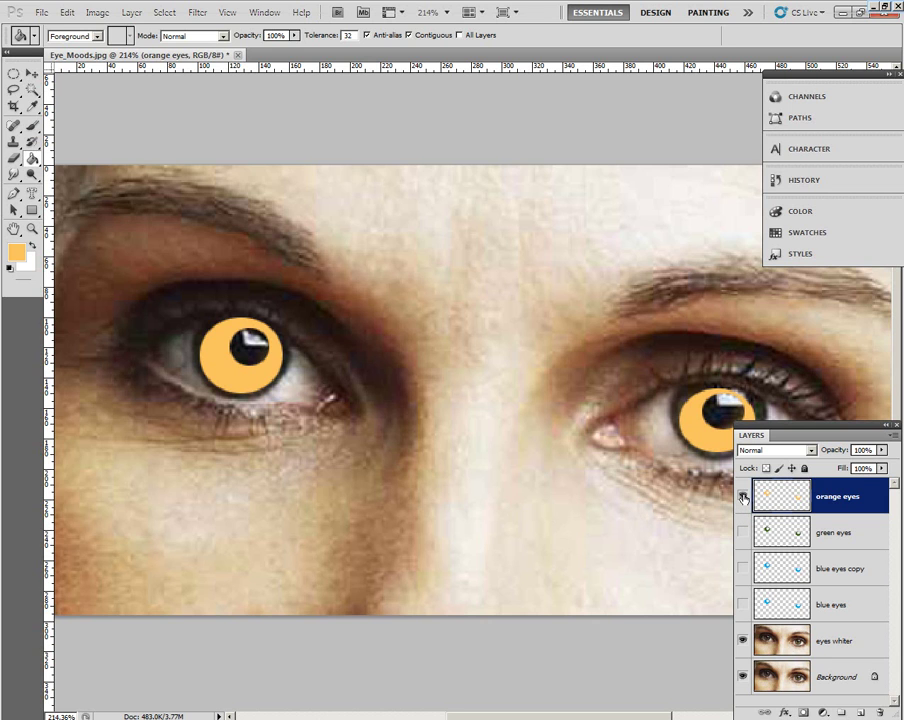
{"action": "left_click", "coordinate": [743, 497]}
Create another top layer and rename it 'red eyes'.
{"action": "left_click", "coordinate": [862, 714]}
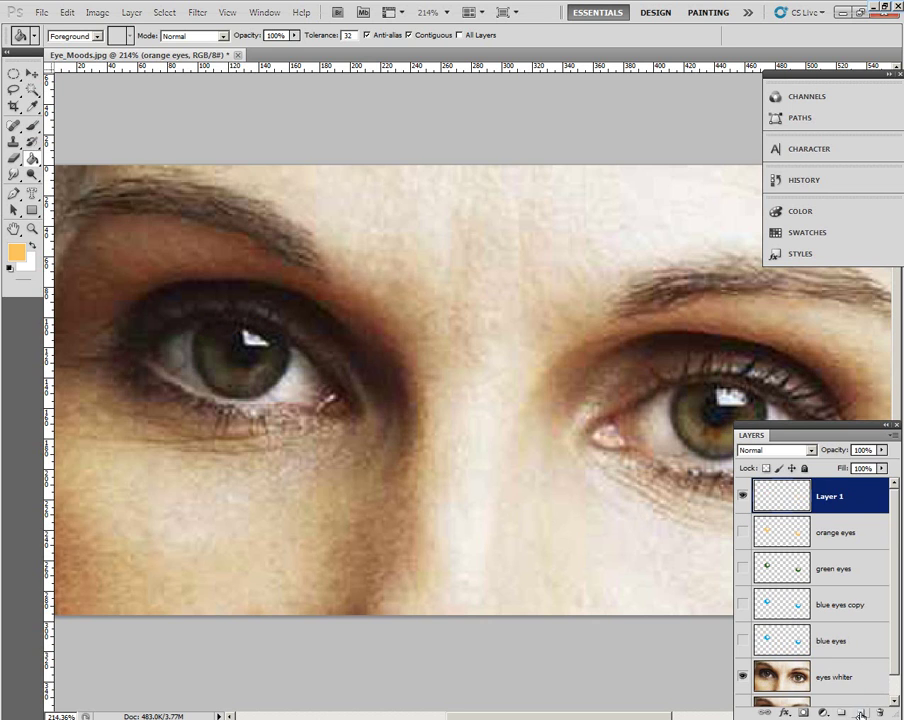
{"action": "double_click", "coordinate": [834, 503]}
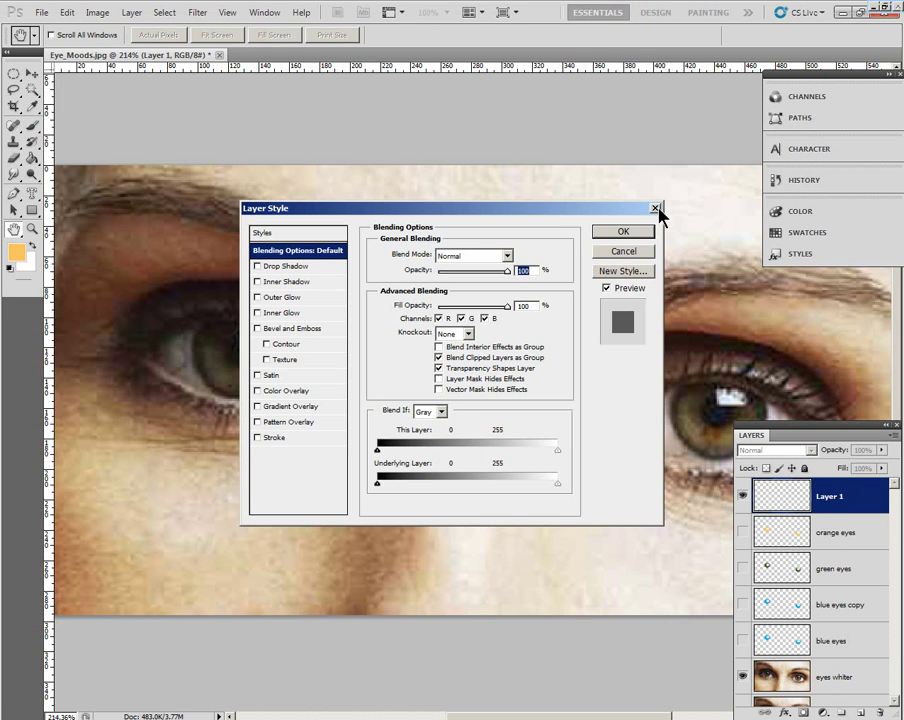
{"action": "left_click", "coordinate": [655, 210]}
{"action": "double_click", "coordinate": [830, 498]}
{"action": "type", "text": "red eyes"}
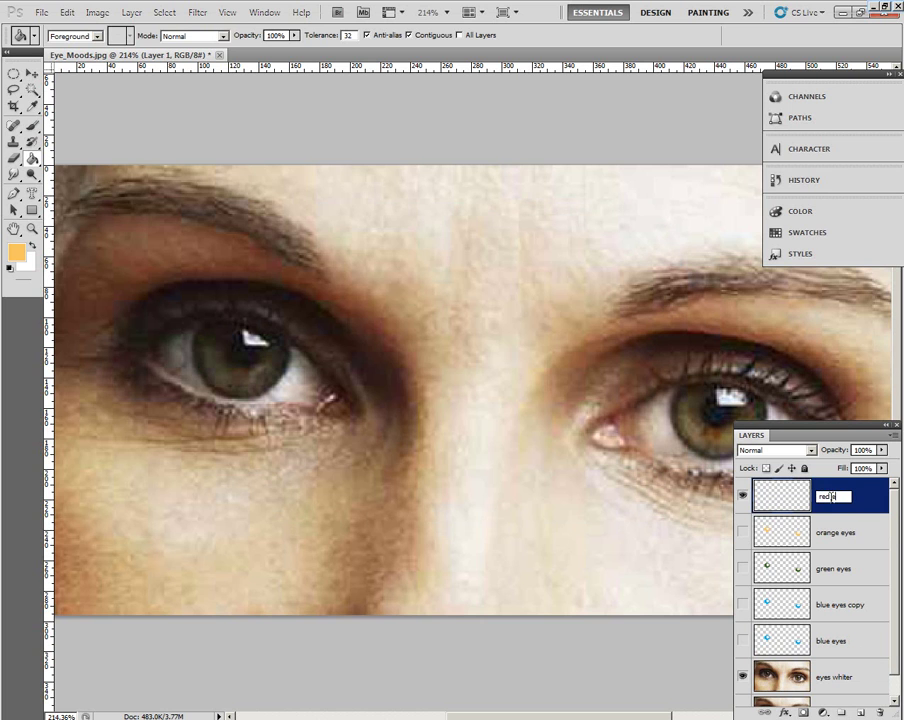
{"action": "key", "text": "Return"}
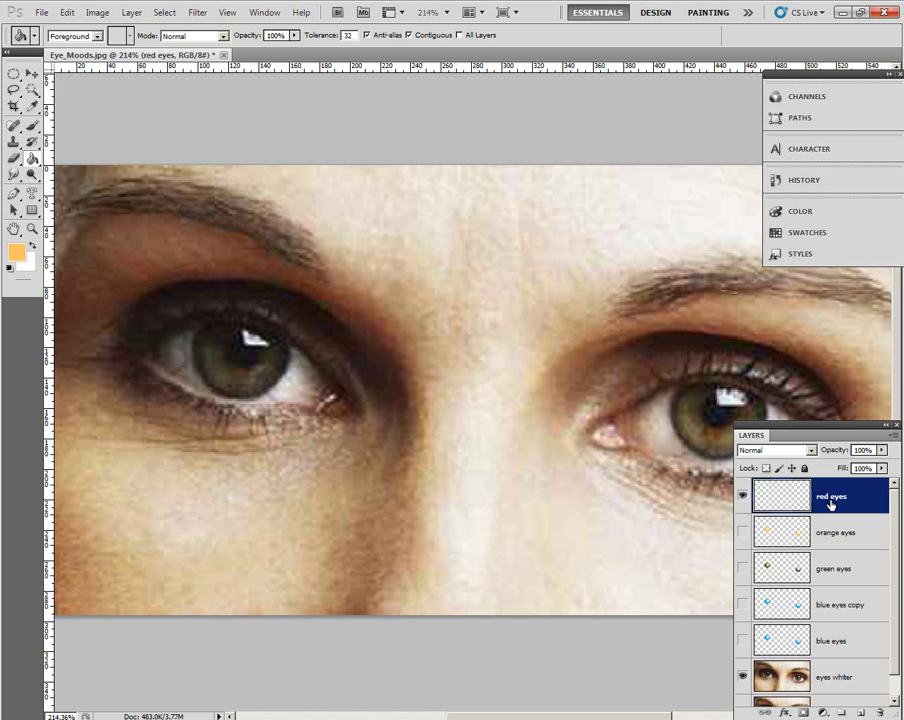
Pick red from the swatches and fill both irises on the red eyes layer.
{"action": "left_click", "coordinate": [817, 234]}
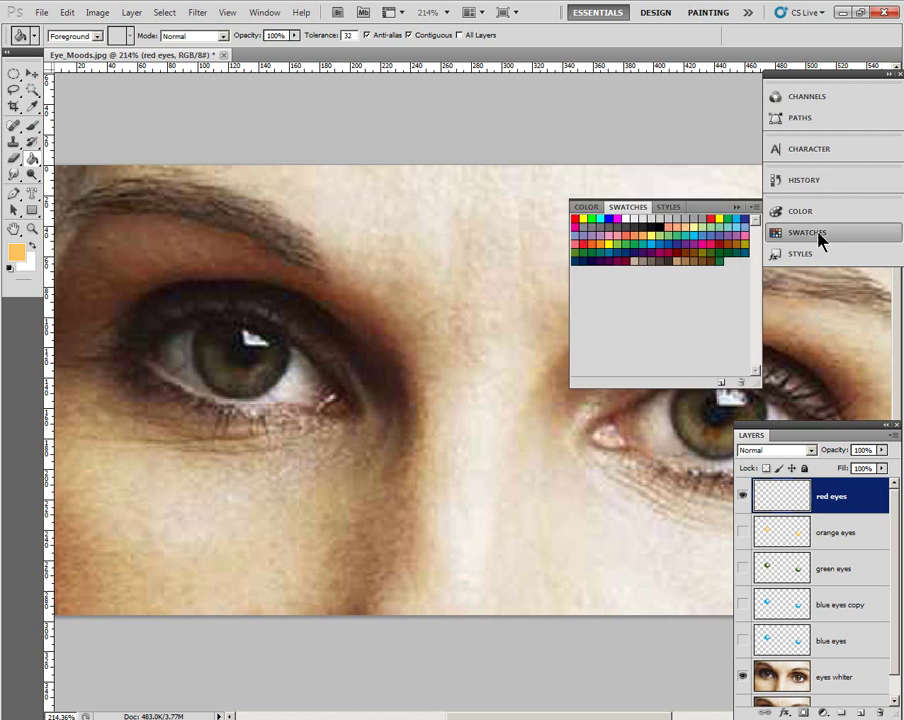
{"action": "left_click", "coordinate": [577, 214]}
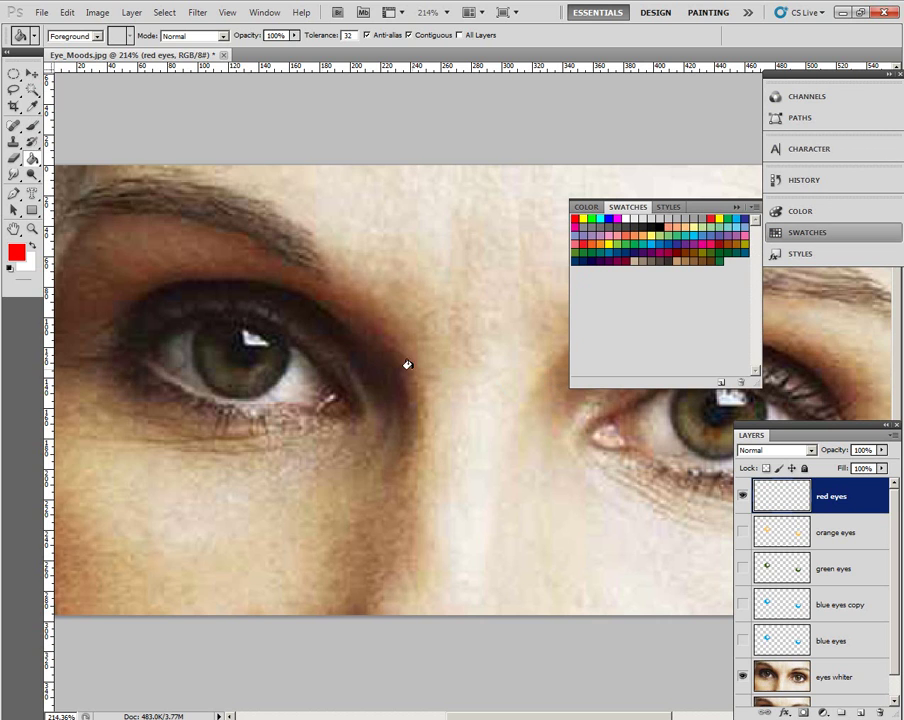
{"action": "left_click", "coordinate": [224, 376]}
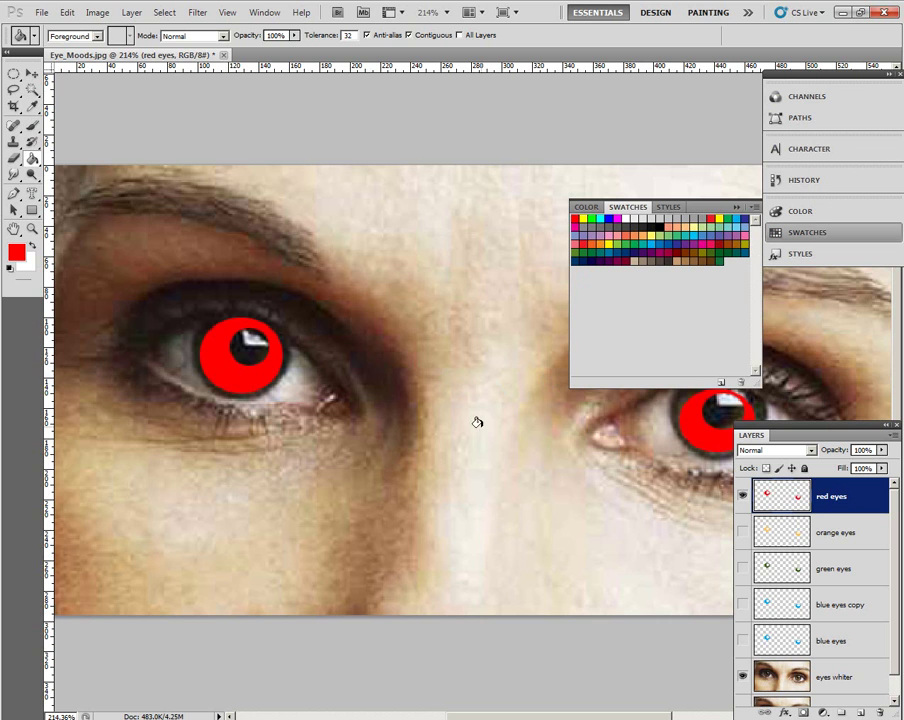
Blend the red eyes layer in Soft Light at 75% opacity.
{"action": "left_click", "coordinate": [810, 450]}
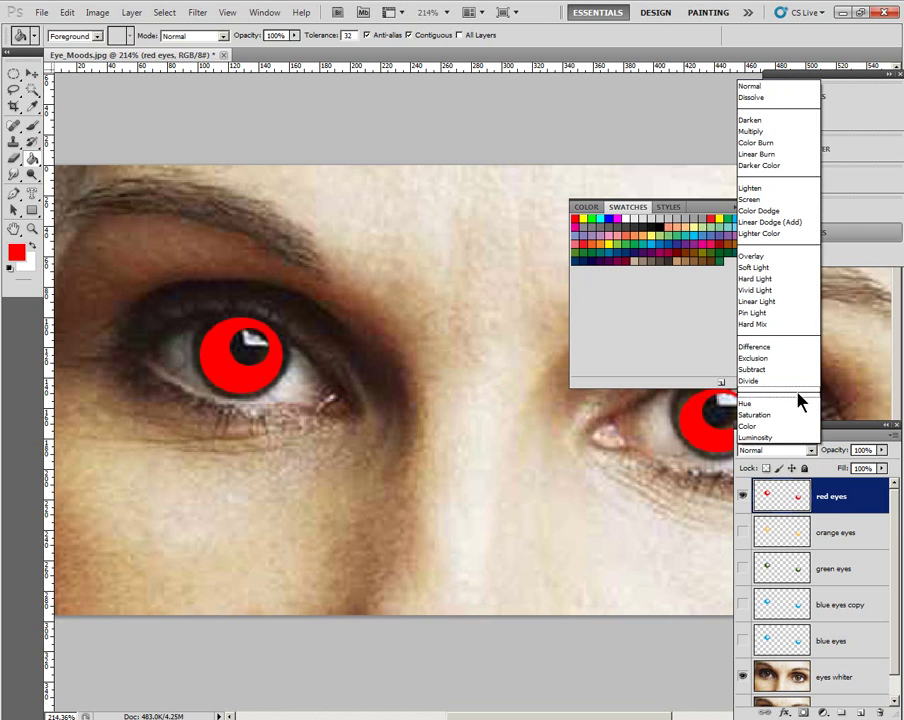
{"action": "left_click", "coordinate": [773, 268]}
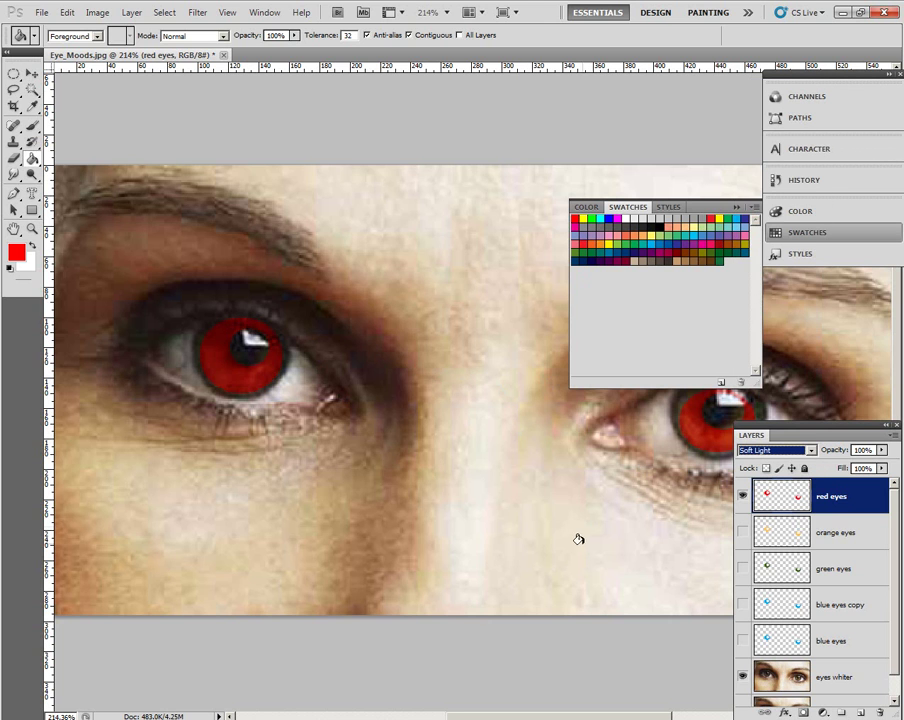
{"action": "left_click", "coordinate": [881, 450]}
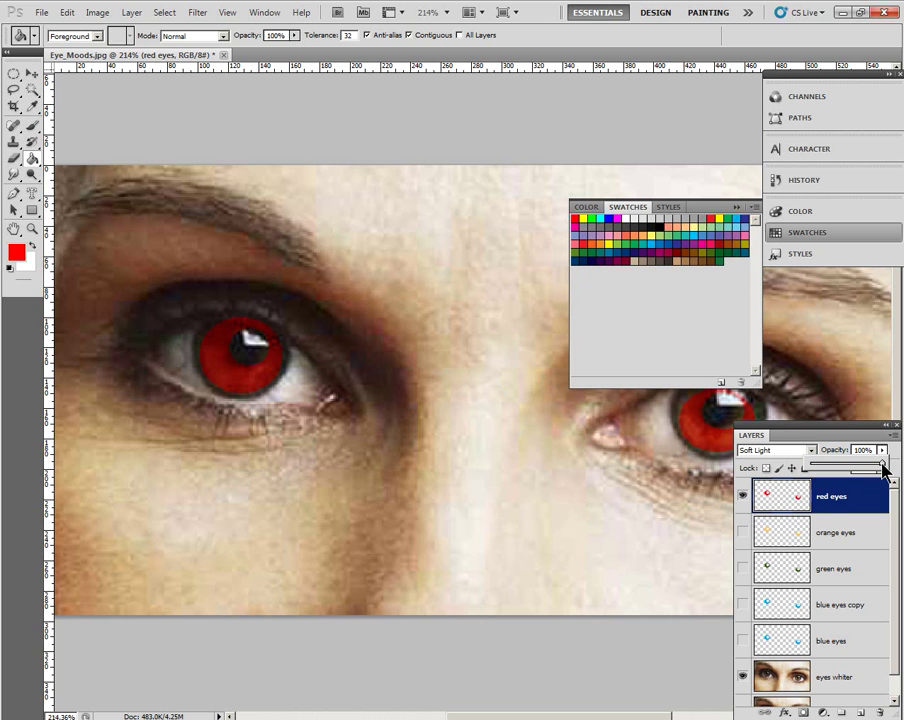
{"action": "left_click_drag", "start_coordinate": [874, 466], "coordinate": [868, 473]}
Collapse the Swatches panel, reselect the iris areas, then clear the selection with Ctrl+D.
{"action": "left_click", "coordinate": [735, 206]}
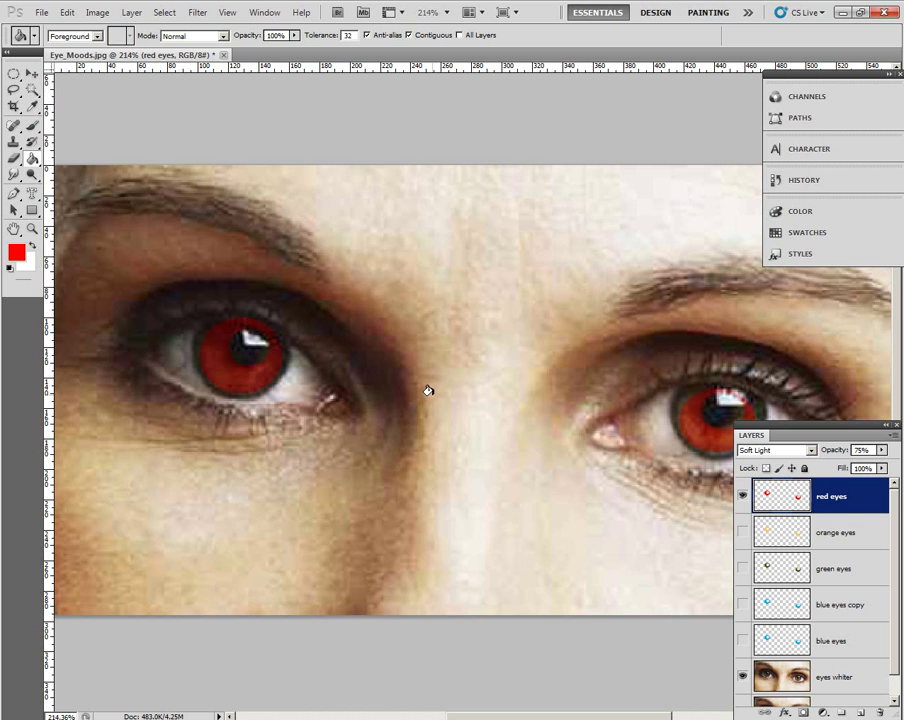
{"action": "key", "text": "ctrl+shift+d"}
{"action": "key", "text": "ctrl+d"}
Duplicate the eyes whiter layer from the Layers panel menu as 'nasty look'.
{"action": "left_click", "coordinate": [822, 681]}
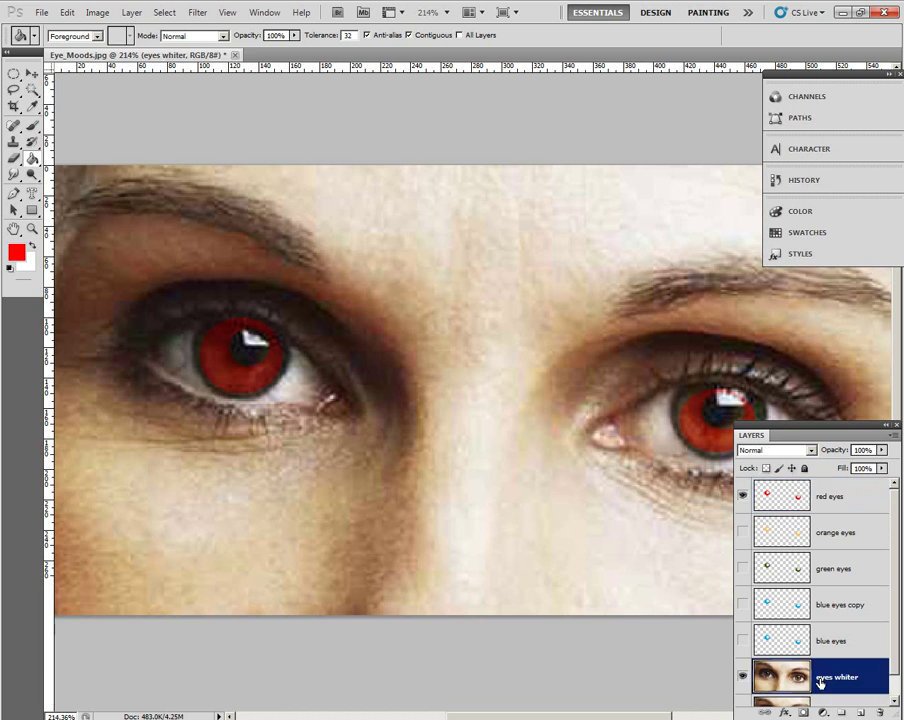
{"action": "left_click", "coordinate": [893, 434]}
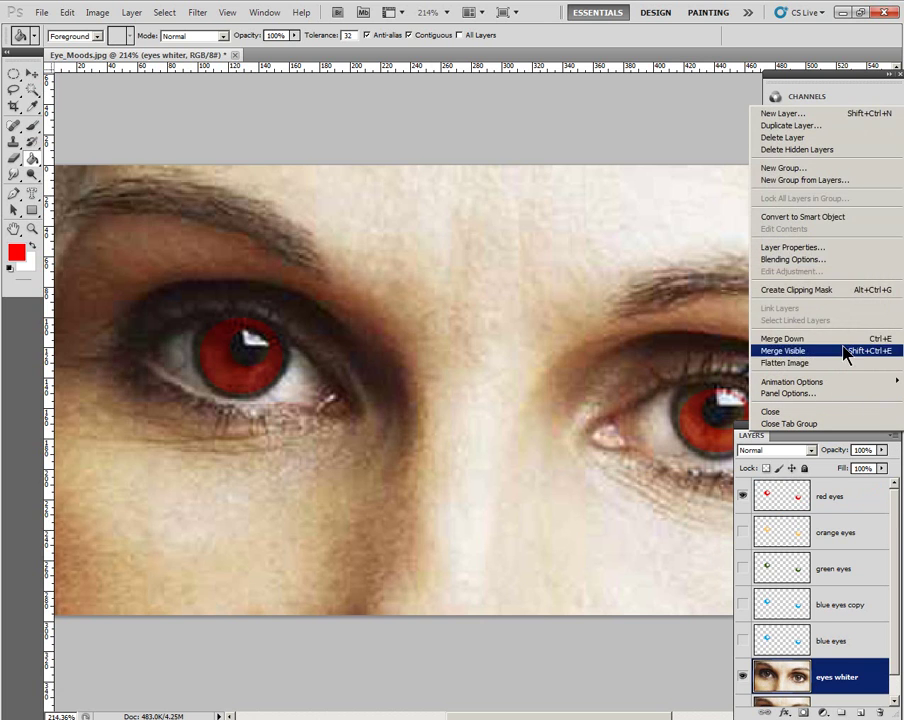
{"action": "left_click", "coordinate": [790, 125]}
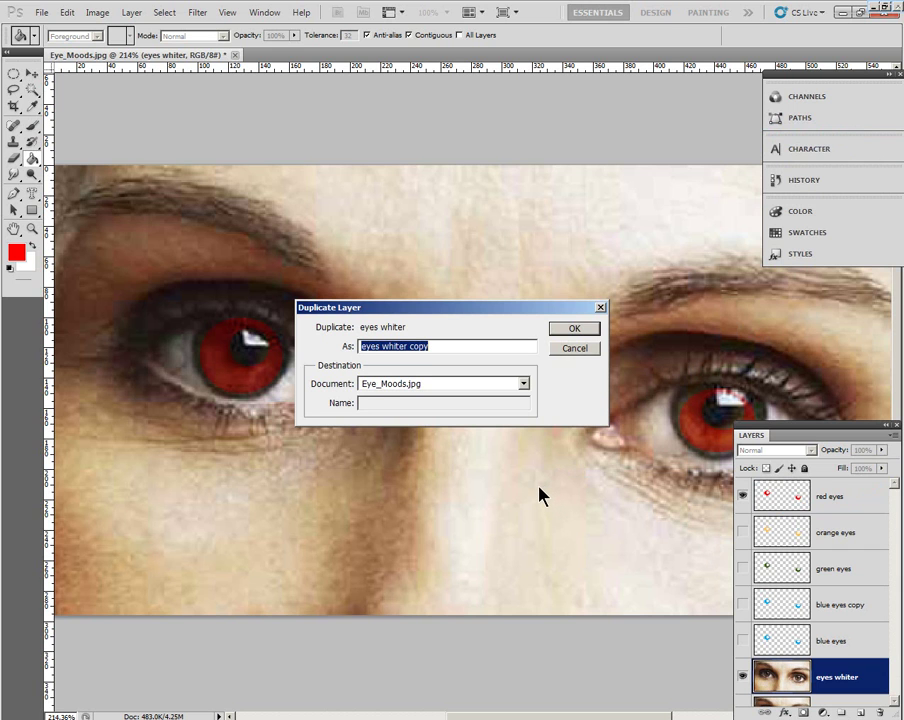
{"action": "type", "text": "nasty look"}
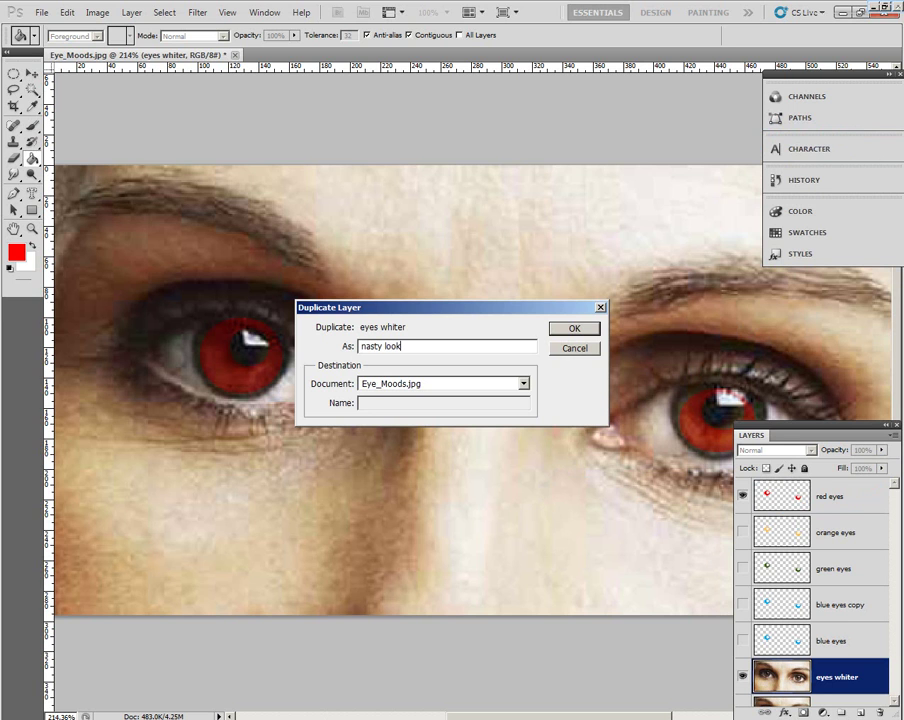
{"action": "key", "text": "Return"}
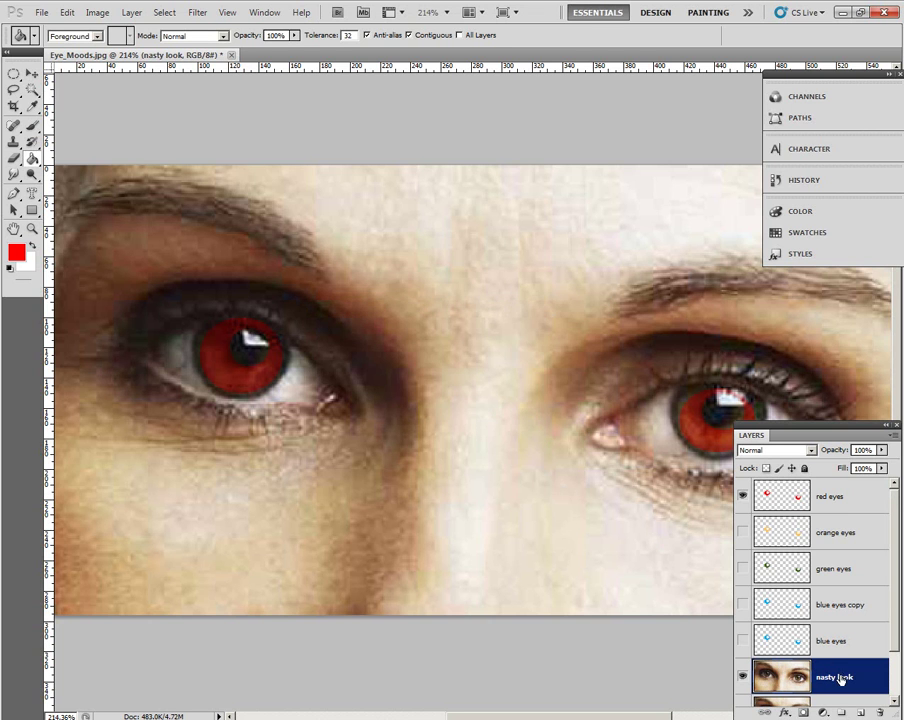
Drag the 'nasty look' layer up to sit just under 'red eyes', above the hidden 'orange eyes' layer.
{"action": "left_click_drag", "start_coordinate": [843, 682], "coordinate": [849, 522]}
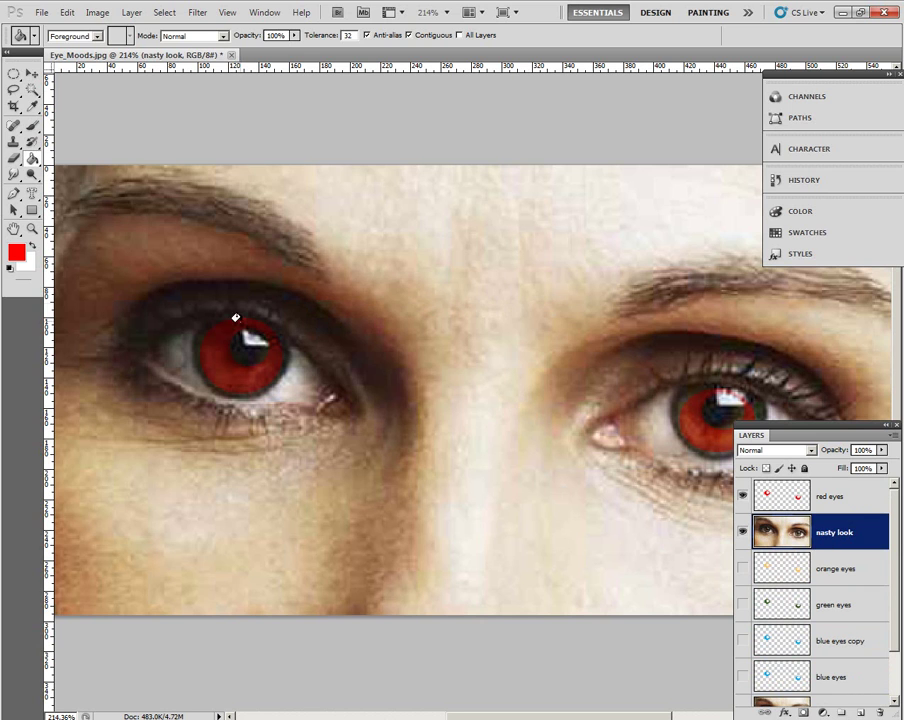
Switch to the Burn Tool with Shadows range, 50% exposure and a 26 px brush.
{"action": "left_click", "coordinate": [32, 176]}
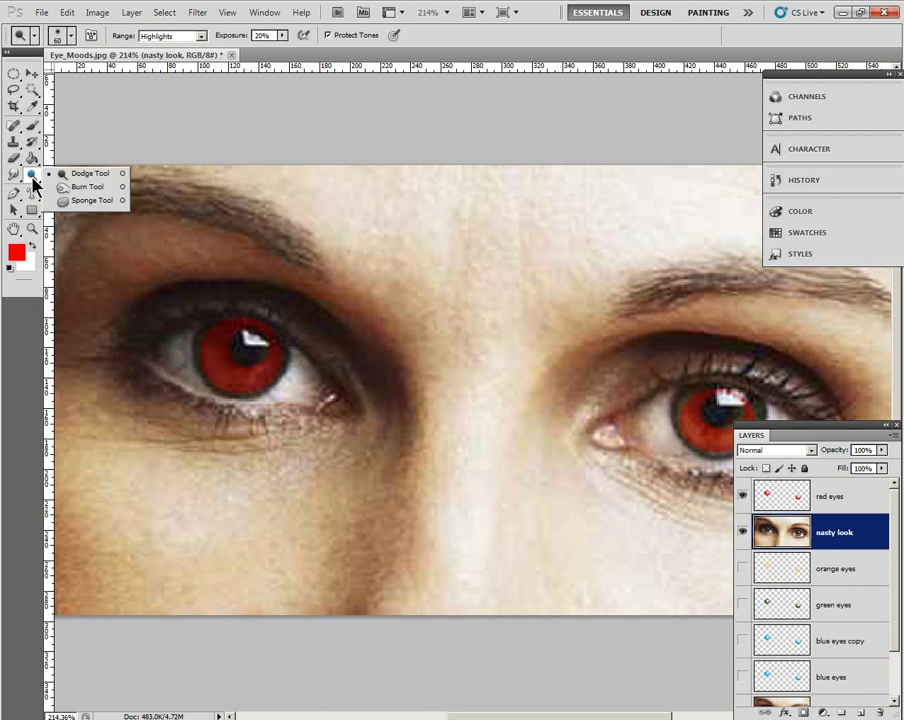
{"action": "left_click", "coordinate": [66, 189]}
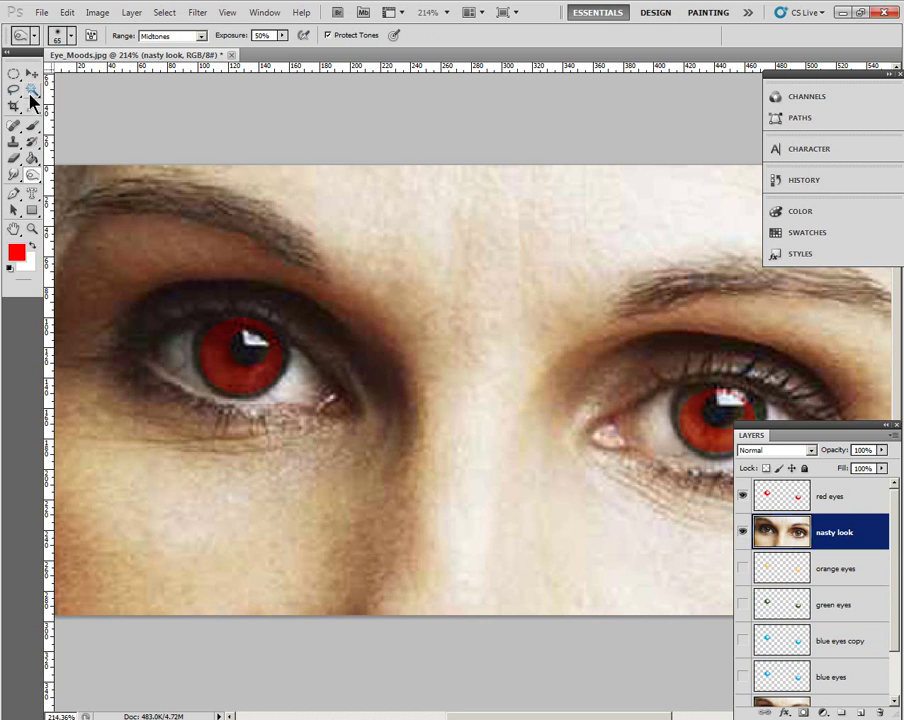
{"action": "left_click", "coordinate": [201, 37]}
{"action": "left_click", "coordinate": [176, 49]}
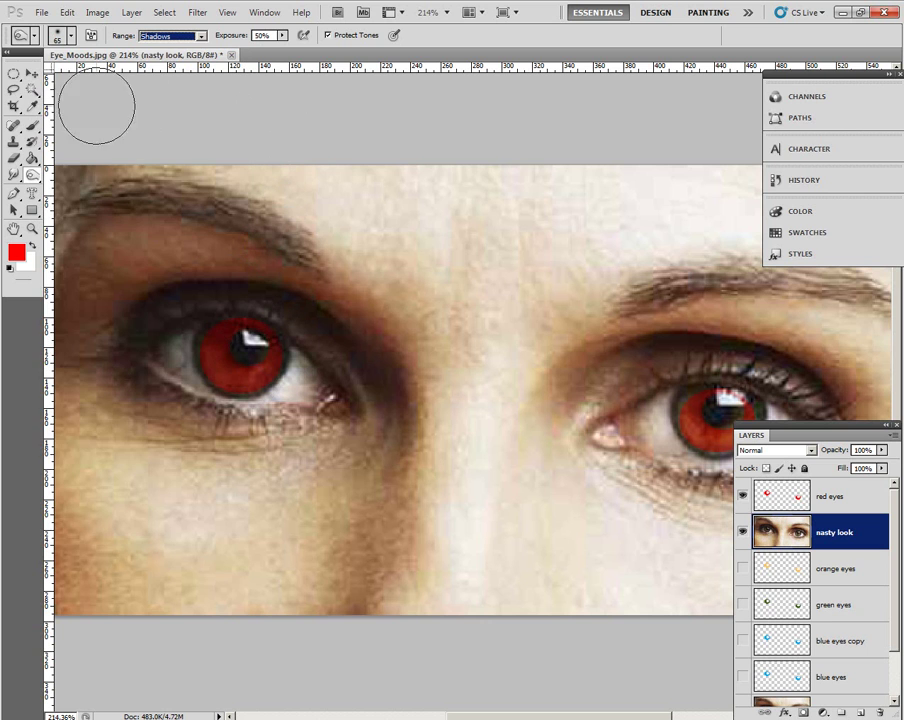
{"action": "left_click", "coordinate": [70, 37]}
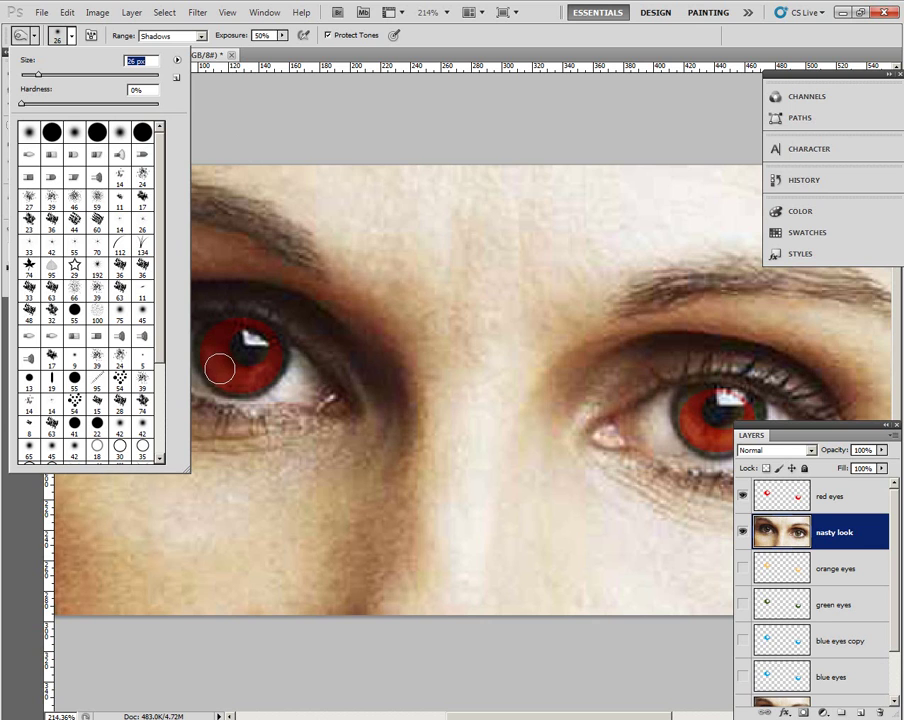
{"action": "key", "text": "Return"}
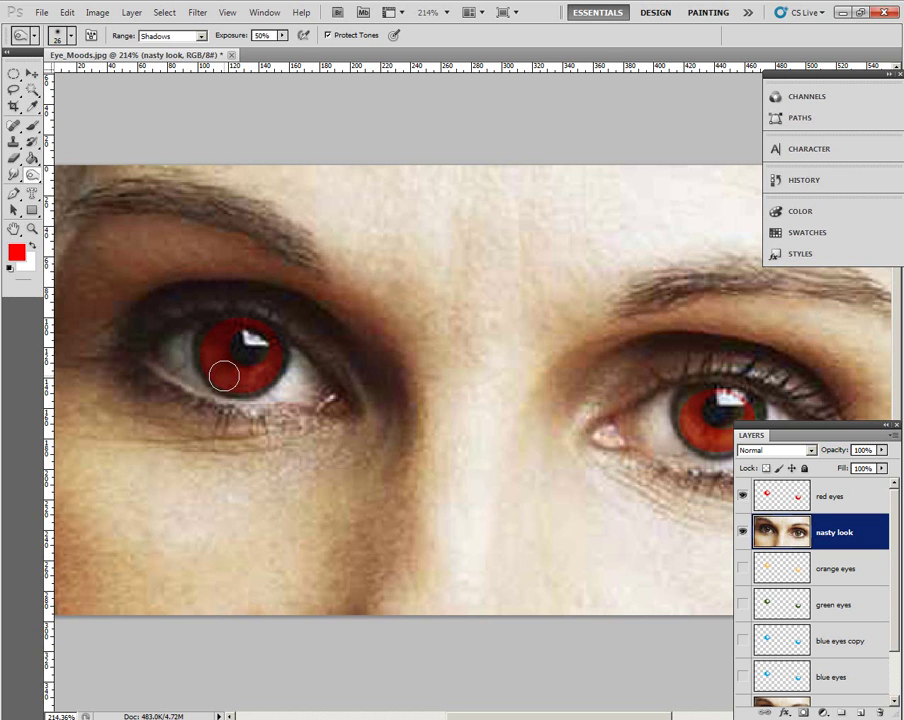
Burn both red irises and the left eye's lower lash line on 'nasty look'.
{"action": "mouse_move", "coordinate": [225, 371]}
{"action": "left_mouse_down"}
{"action": "mouse_move", "coordinate": [255, 377]}
{"action": "mouse_move", "coordinate": [271, 360]}
{"action": "mouse_move", "coordinate": [264, 328]}
{"action": "mouse_move", "coordinate": [235, 325]}
{"action": "mouse_move", "coordinate": [205, 398]}
{"action": "left_mouse_up"}
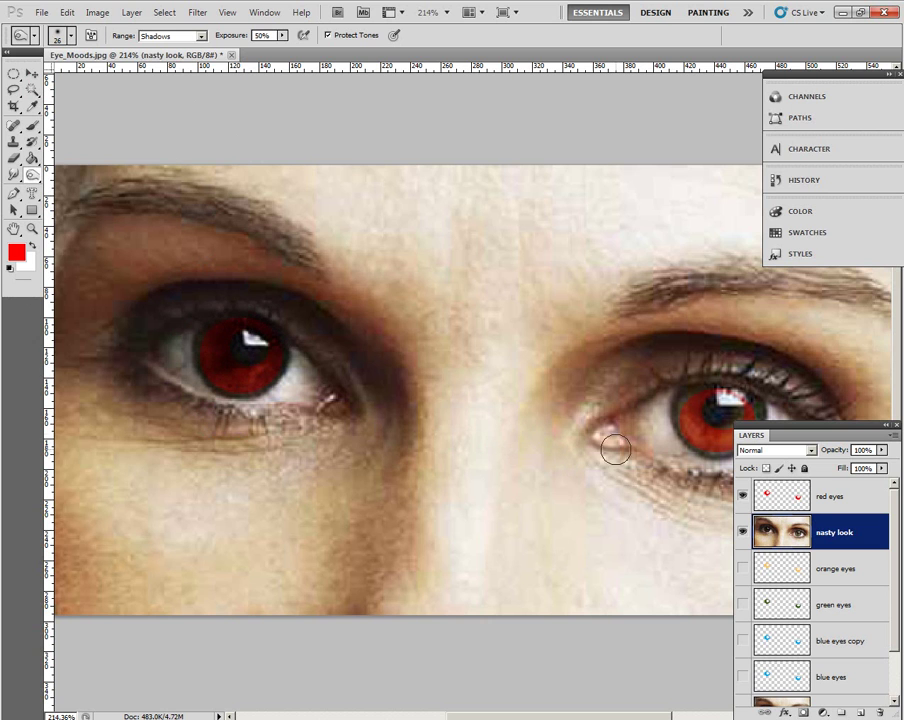
{"action": "mouse_move", "coordinate": [686, 420]}
{"action": "left_mouse_down"}
{"action": "mouse_move", "coordinate": [740, 441]}
{"action": "mouse_move", "coordinate": [747, 411]}
{"action": "mouse_move", "coordinate": [720, 397]}
{"action": "mouse_move", "coordinate": [686, 420]}
{"action": "left_mouse_up"}
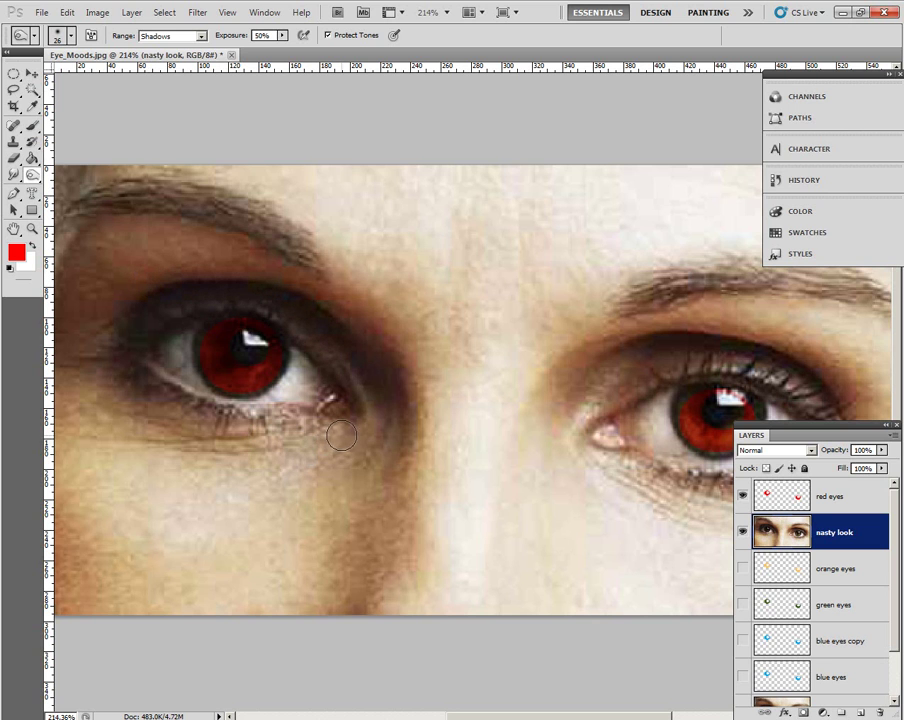
{"action": "mouse_move", "coordinate": [278, 427]}
{"action": "left_mouse_down"}
{"action": "mouse_move", "coordinate": [178, 420]}
{"action": "mouse_move", "coordinate": [130, 395]}
{"action": "mouse_move", "coordinate": [98, 340]}
{"action": "mouse_move", "coordinate": [104, 316]}
{"action": "mouse_move", "coordinate": [154, 298]}
{"action": "mouse_move", "coordinate": [234, 289]}
{"action": "mouse_move", "coordinate": [305, 311]}
{"action": "mouse_move", "coordinate": [363, 359]}
{"action": "mouse_move", "coordinate": [369, 386]}
{"action": "left_mouse_up"}
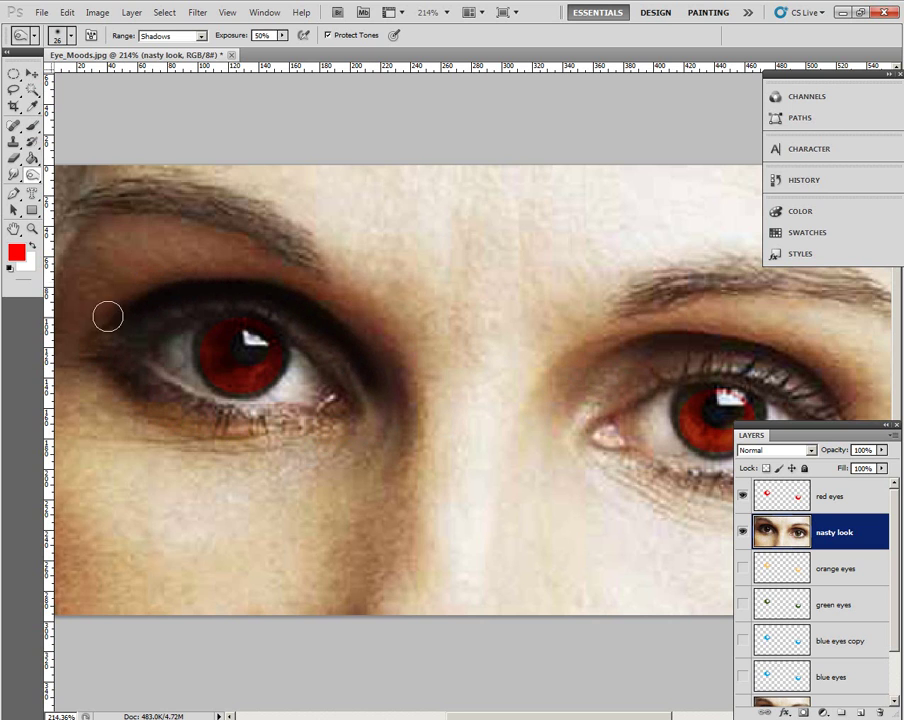
{"action": "mouse_move", "coordinate": [240, 450]}
{"action": "left_mouse_down"}
{"action": "mouse_move", "coordinate": [325, 472]}
{"action": "mouse_move", "coordinate": [334, 395]}
{"action": "left_mouse_up"}
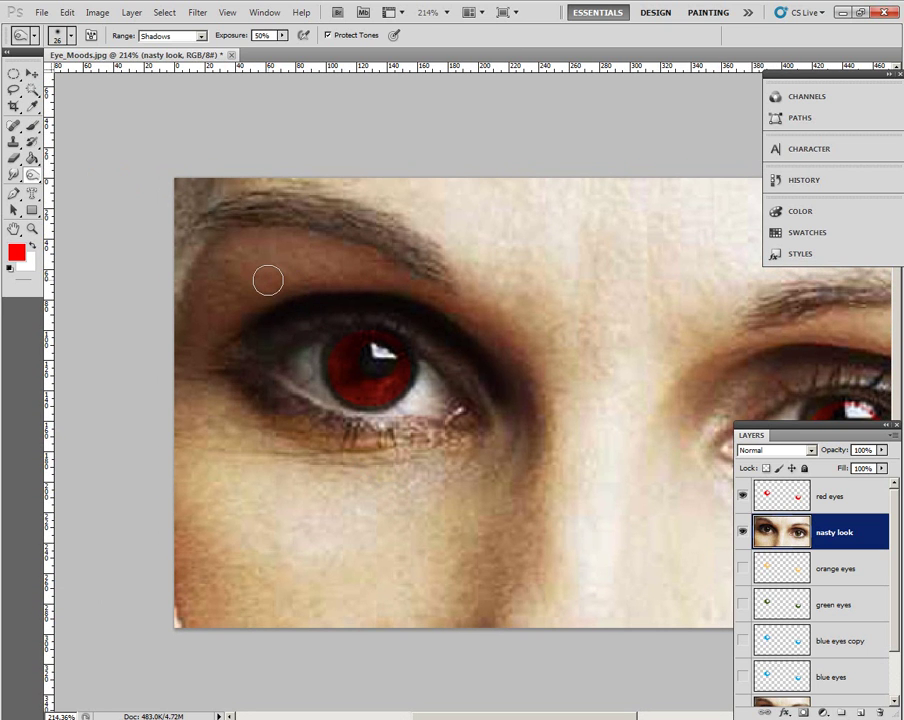
Resize the burn brush to a medium size and darken the upper eyelid toward the brow.
{"action": "key", "text": "bracketright"}
{"action": "key", "text": "bracketright"}
{"action": "key", "text": "bracketright"}
{"action": "key", "text": "bracketright"}
{"action": "key", "text": "bracketright"}
{"action": "key", "text": "bracketright"}
{"action": "key", "text": "bracketright"}
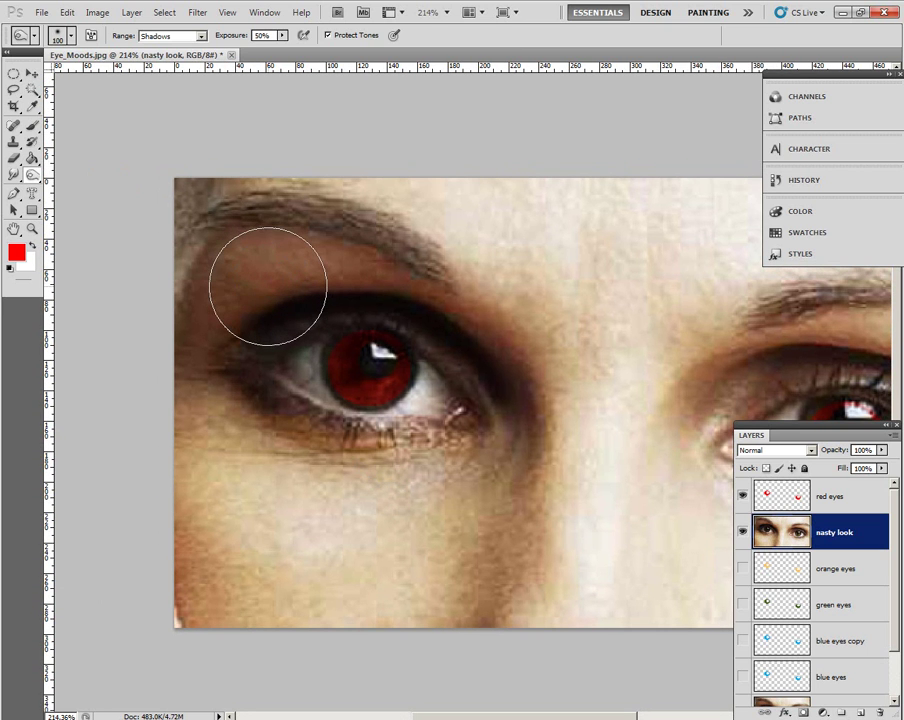
{"action": "key", "text": "bracketleft"}
{"action": "key", "text": "bracketleft"}
{"action": "key", "text": "bracketleft"}
{"action": "key", "text": "bracketleft"}
{"action": "key", "text": "bracketleft"}
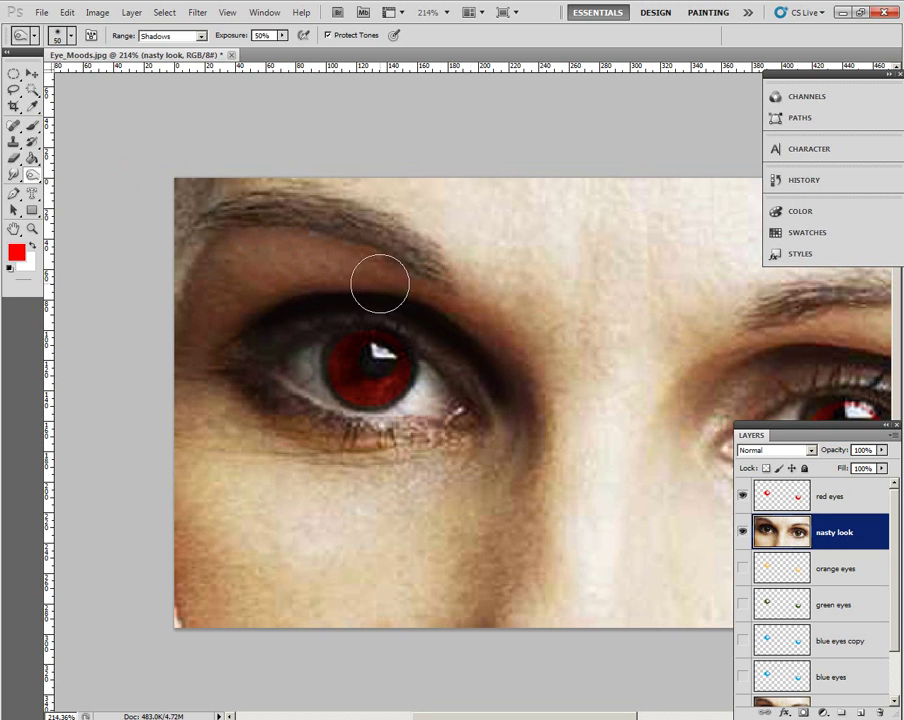
{"action": "mouse_move", "coordinate": [379, 282]}
{"action": "left_mouse_down"}
{"action": "mouse_move", "coordinate": [246, 259]}
{"action": "mouse_move", "coordinate": [219, 277]}
{"action": "mouse_move", "coordinate": [202, 319]}
{"action": "mouse_move", "coordinate": [271, 266]}
{"action": "mouse_move", "coordinate": [330, 263]}
{"action": "mouse_move", "coordinate": [343, 275]}
{"action": "mouse_move", "coordinate": [453, 303]}
{"action": "mouse_move", "coordinate": [497, 329]}
{"action": "mouse_move", "coordinate": [520, 399]}
{"action": "left_mouse_up"}
With a finer brush, burn the right eye's lower lash line and outer lid crease.
{"action": "key", "text": "bracketleft"}
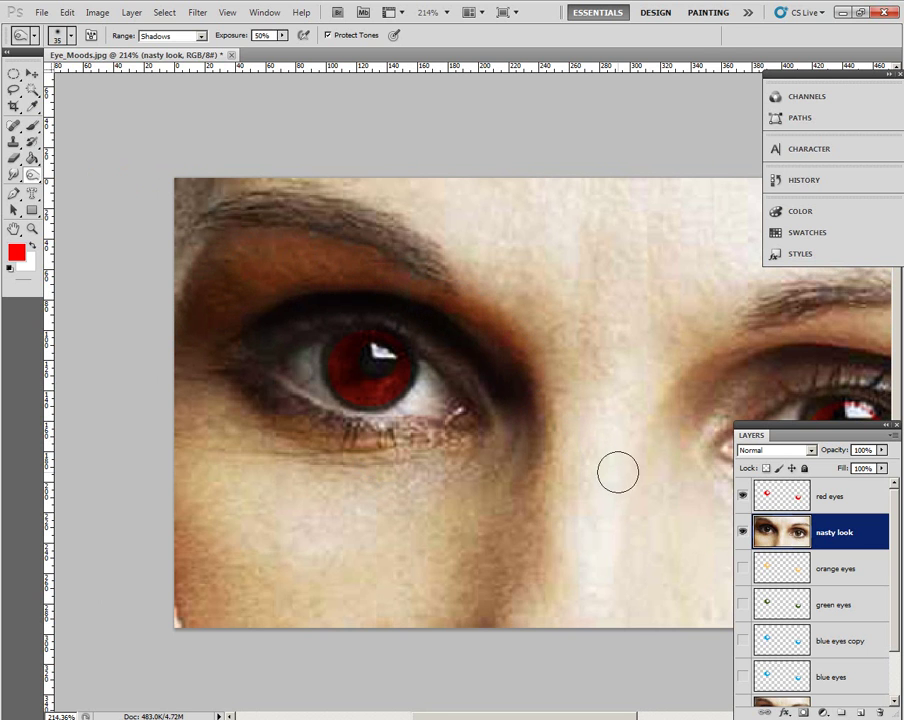
{"action": "mouse_move", "coordinate": [631, 480]}
{"action": "left_mouse_down"}
{"action": "mouse_move", "coordinate": [287, 468]}
{"action": "mouse_move", "coordinate": [224, 419]}
{"action": "left_mouse_up"}
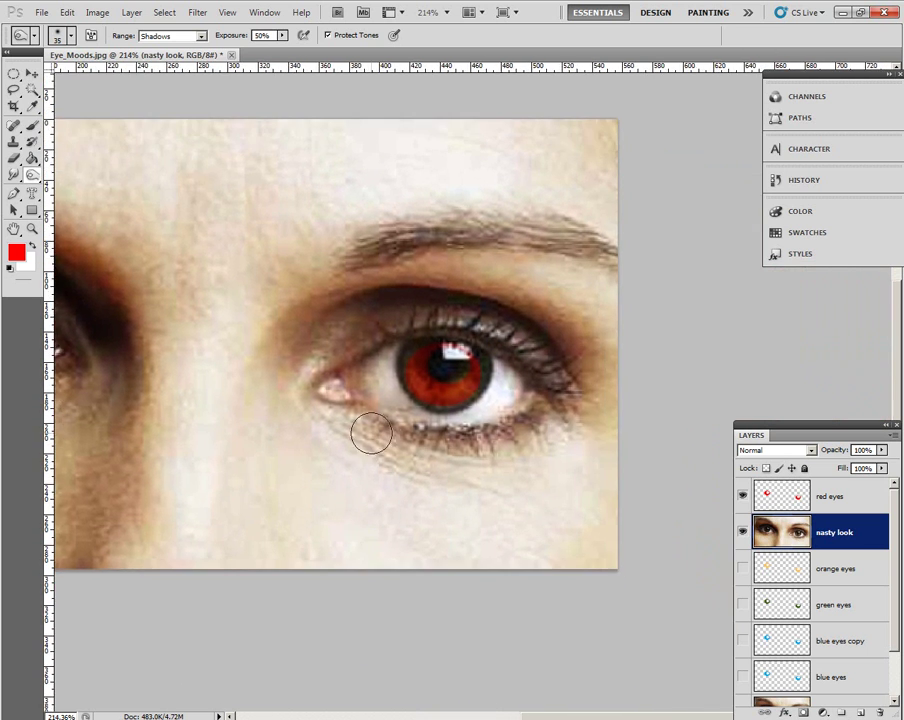
{"action": "mouse_move", "coordinate": [378, 434]}
{"action": "left_mouse_down"}
{"action": "mouse_move", "coordinate": [442, 448]}
{"action": "mouse_move", "coordinate": [507, 440]}
{"action": "mouse_move", "coordinate": [557, 416]}
{"action": "mouse_move", "coordinate": [577, 385]}
{"action": "mouse_move", "coordinate": [535, 349]}
{"action": "mouse_move", "coordinate": [406, 299]}
{"action": "mouse_move", "coordinate": [333, 337]}
{"action": "mouse_move", "coordinate": [331, 306]}
{"action": "mouse_move", "coordinate": [398, 274]}
{"action": "mouse_move", "coordinate": [447, 271]}
{"action": "left_mouse_up"}
{"action": "key", "text": "bracketright"}
{"action": "key", "text": "bracketright"}
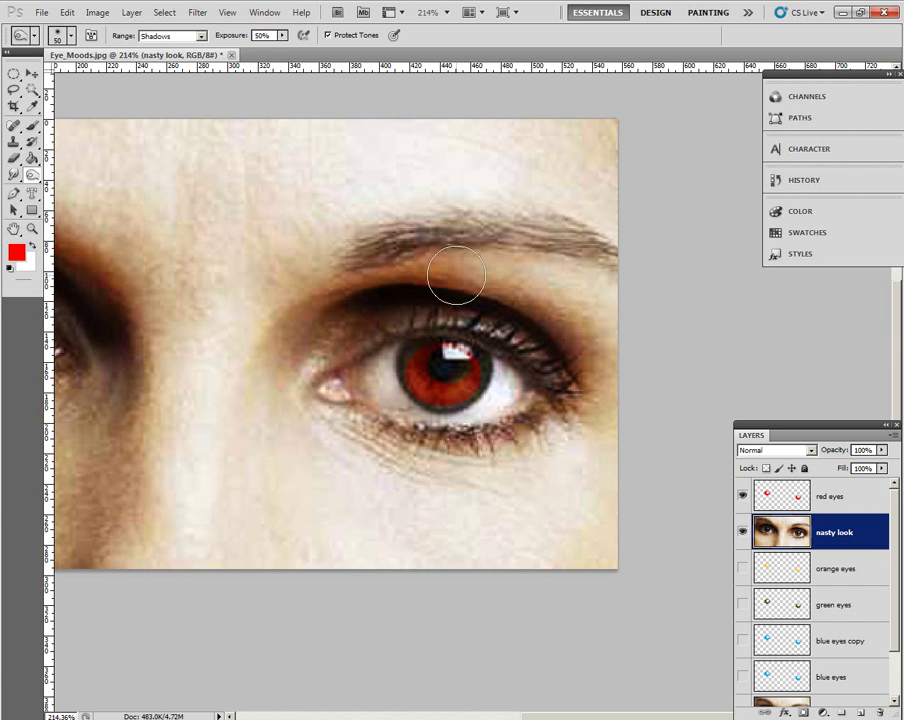
{"action": "left_click_drag", "start_coordinate": [507, 306], "coordinate": [360, 328]}
{"action": "mouse_move", "coordinate": [424, 315]}
{"action": "left_mouse_down"}
{"action": "mouse_move", "coordinate": [436, 358]}
{"action": "mouse_move", "coordinate": [360, 310]}
{"action": "mouse_move", "coordinate": [318, 306]}
{"action": "mouse_move", "coordinate": [324, 296]}
{"action": "mouse_move", "coordinate": [436, 310]}
{"action": "mouse_move", "coordinate": [460, 370]}
{"action": "mouse_move", "coordinate": [398, 304]}
{"action": "left_mouse_up"}
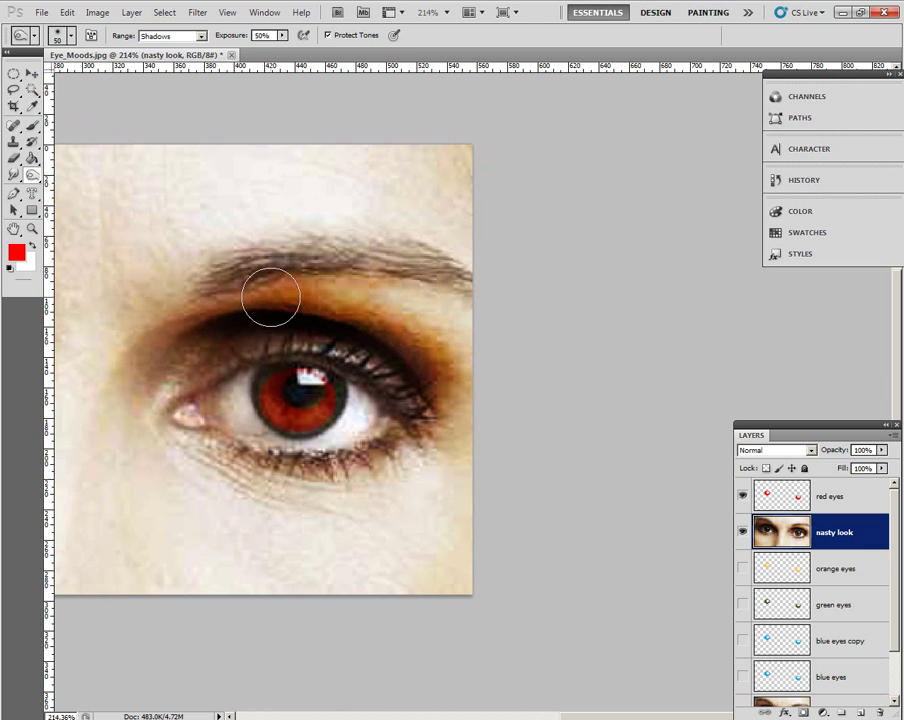
{"action": "scroll", "coordinate": [319, 452], "scroll_direction": "down", "scroll_amount": 3}
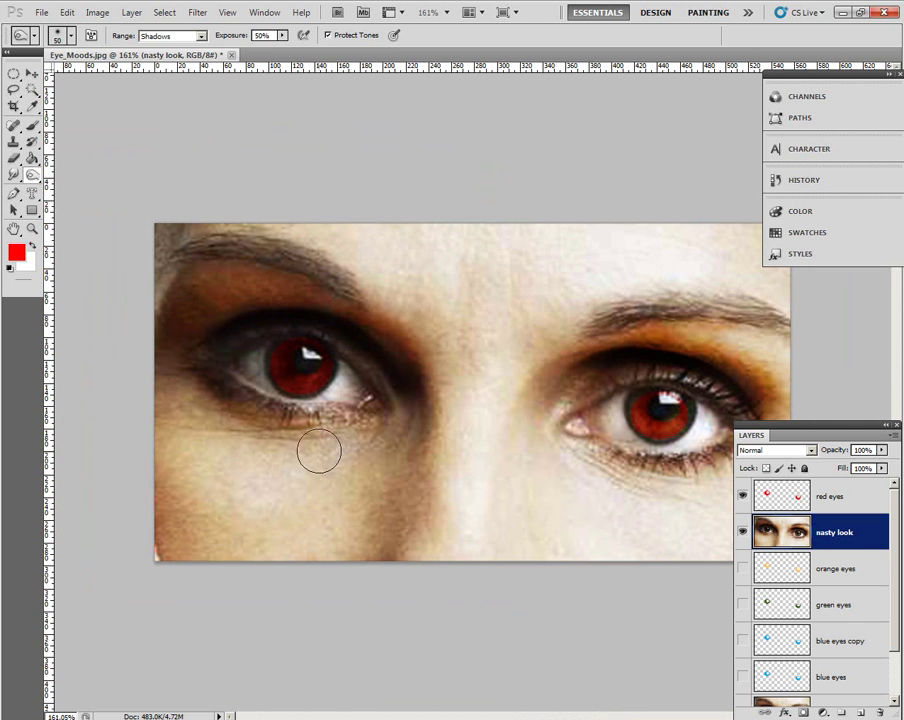
Switch to the Dodge Tool (Highlights, 20%) and lighten the whites of both eyes.
{"action": "left_click", "coordinate": [33, 178]}
{"action": "left_click", "coordinate": [77, 176]}
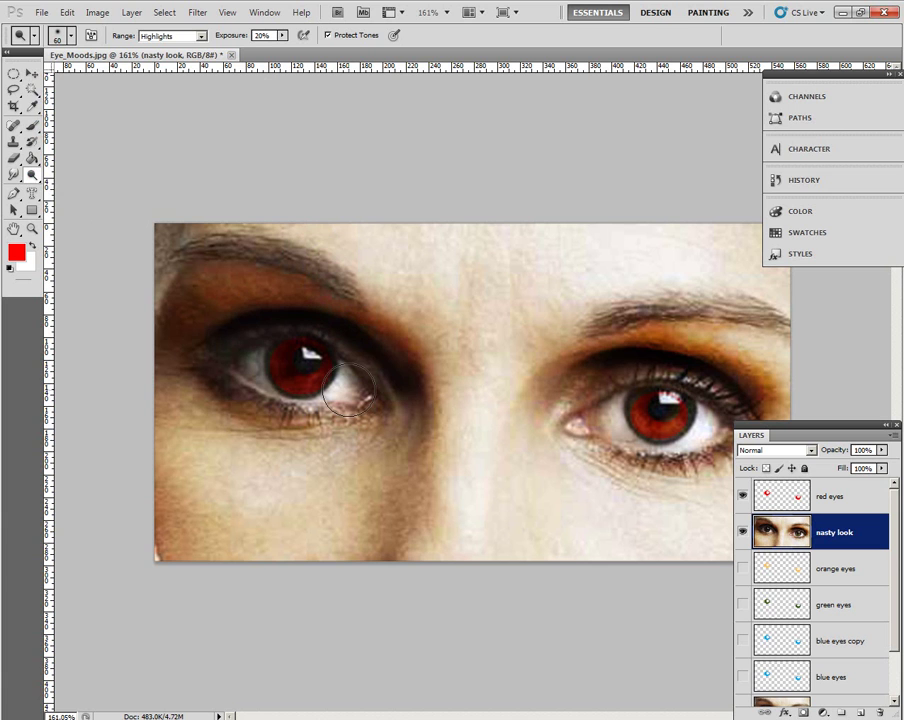
{"action": "mouse_move", "coordinate": [348, 390]}
{"action": "left_mouse_down"}
{"action": "mouse_move", "coordinate": [351, 375]}
{"action": "mouse_move", "coordinate": [268, 379]}
{"action": "mouse_move", "coordinate": [251, 369]}
{"action": "left_mouse_up"}
{"action": "mouse_move", "coordinate": [598, 425]}
{"action": "left_mouse_down"}
{"action": "mouse_move", "coordinate": [650, 410]}
{"action": "mouse_move", "coordinate": [686, 438]}
{"action": "left_mouse_up"}
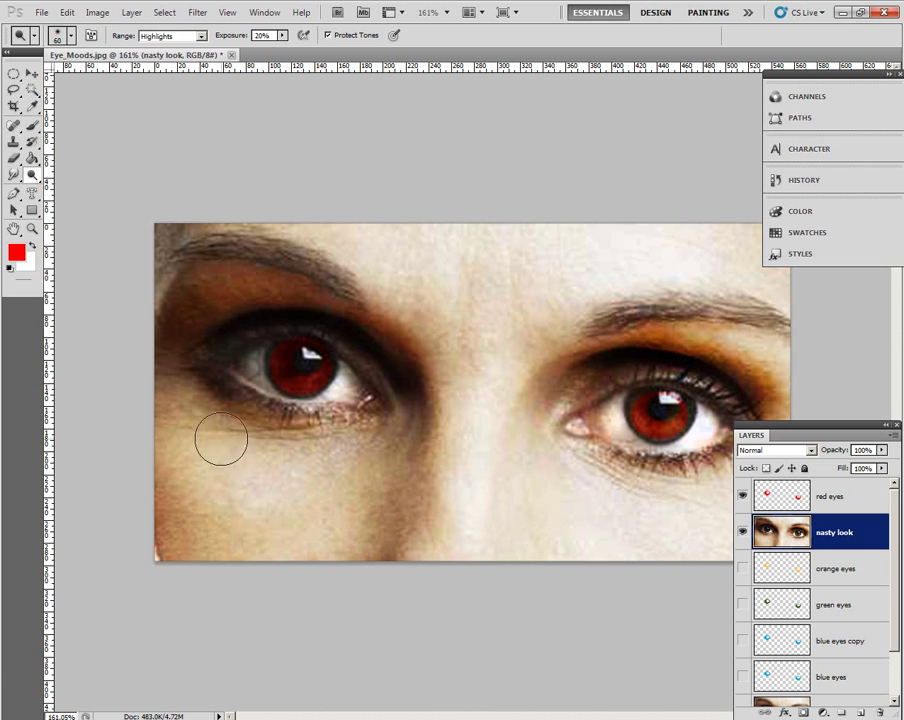
Switch to the Sponge Tool in Desaturate mode and drain colour from the nose bridge and left cheek.
{"action": "left_click", "coordinate": [33, 181]}
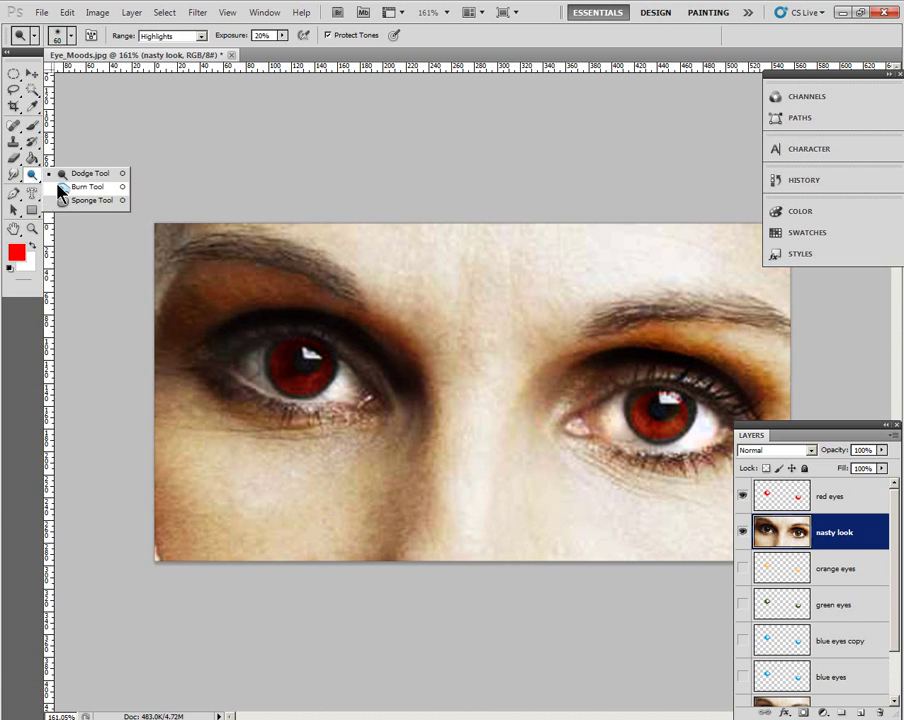
{"action": "left_click", "coordinate": [72, 201]}
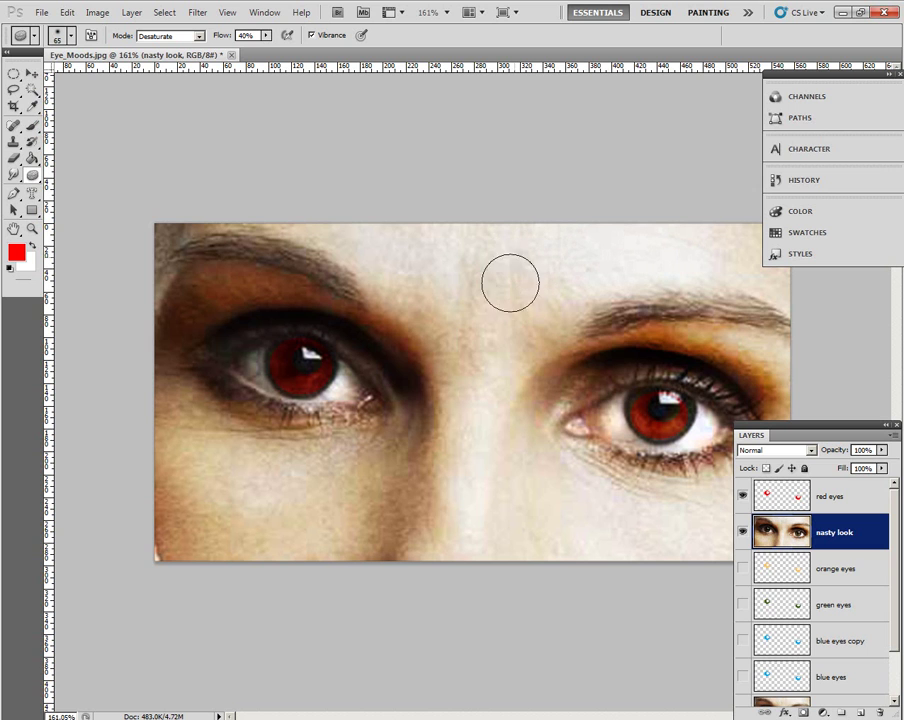
{"action": "mouse_move", "coordinate": [481, 378]}
{"action": "left_mouse_down"}
{"action": "mouse_move", "coordinate": [466, 466]}
{"action": "mouse_move", "coordinate": [484, 371]}
{"action": "mouse_move", "coordinate": [487, 455]}
{"action": "mouse_move", "coordinate": [477, 385]}
{"action": "left_mouse_up"}
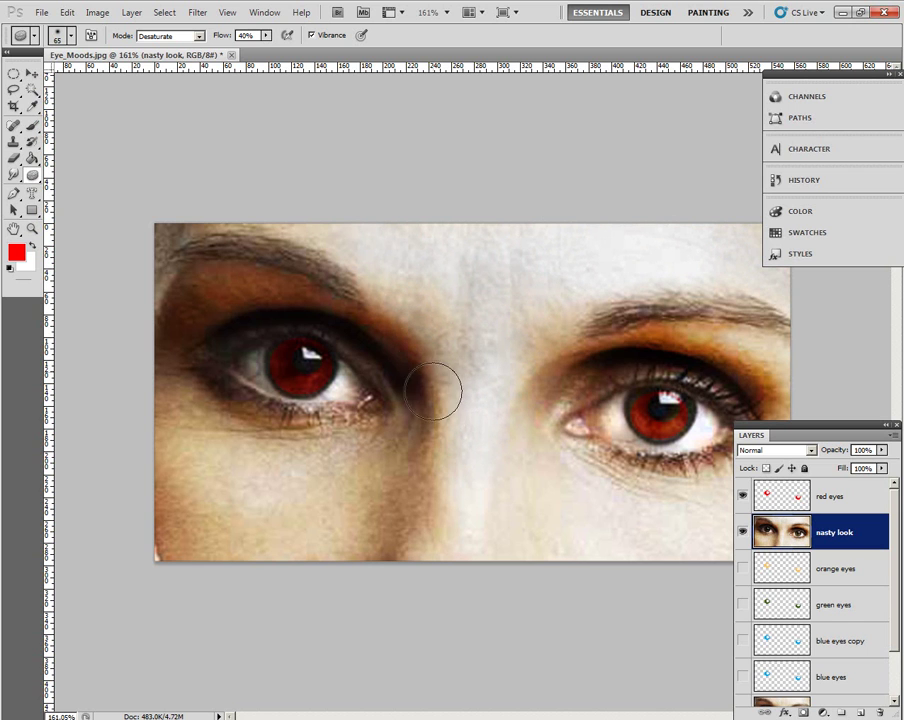
{"action": "mouse_move", "coordinate": [219, 460]}
{"action": "left_mouse_down"}
{"action": "mouse_move", "coordinate": [346, 485]}
{"action": "mouse_move", "coordinate": [320, 504]}
{"action": "mouse_move", "coordinate": [148, 460]}
{"action": "mouse_move", "coordinate": [181, 502]}
{"action": "mouse_move", "coordinate": [333, 530]}
{"action": "mouse_move", "coordinate": [160, 530]}
{"action": "mouse_move", "coordinate": [150, 492]}
{"action": "mouse_move", "coordinate": [154, 518]}
{"action": "mouse_move", "coordinate": [276, 547]}
{"action": "mouse_move", "coordinate": [406, 548]}
{"action": "mouse_move", "coordinate": [438, 479]}
{"action": "mouse_move", "coordinate": [400, 546]}
{"action": "mouse_move", "coordinate": [416, 471]}
{"action": "mouse_move", "coordinate": [432, 474]}
{"action": "mouse_move", "coordinate": [488, 545]}
{"action": "mouse_move", "coordinate": [474, 442]}
{"action": "mouse_move", "coordinate": [548, 562]}
{"action": "mouse_move", "coordinate": [519, 436]}
{"action": "mouse_move", "coordinate": [548, 491]}
{"action": "mouse_move", "coordinate": [633, 522]}
{"action": "mouse_move", "coordinate": [698, 520]}
{"action": "mouse_move", "coordinate": [625, 549]}
{"action": "mouse_move", "coordinate": [758, 470]}
{"action": "left_mouse_up"}
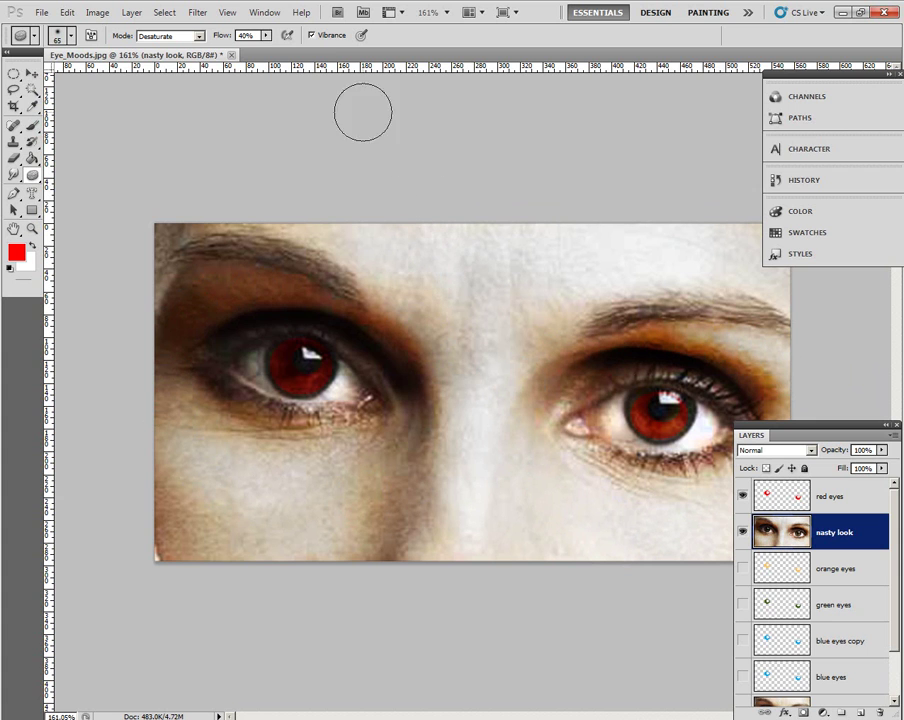
Show the History panel and delete the Sponge Tool states back to the first one.
{"action": "left_click", "coordinate": [262, 13]}
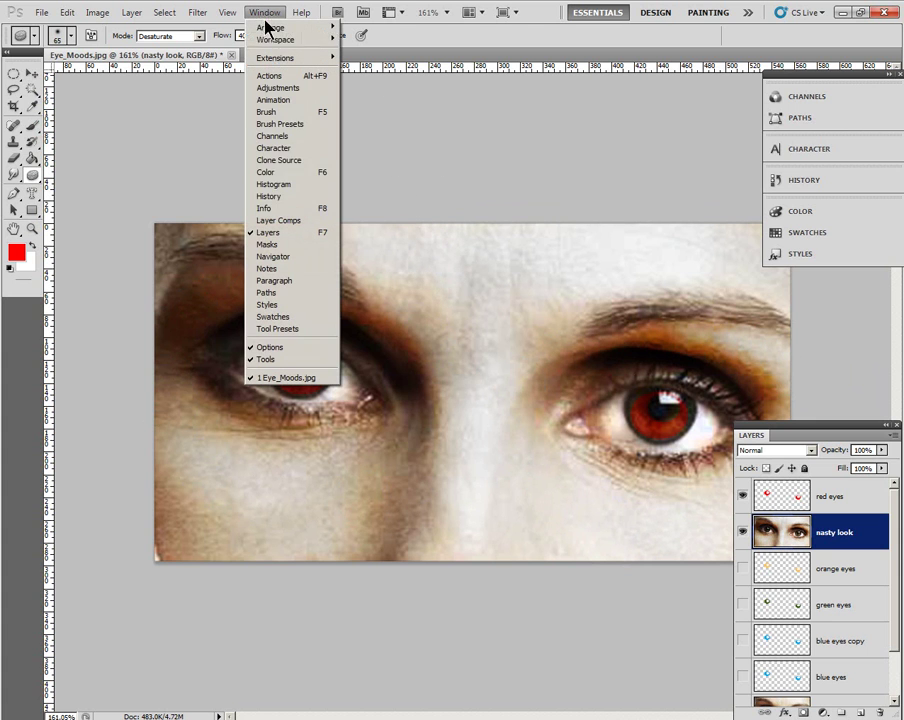
{"action": "left_click", "coordinate": [285, 198]}
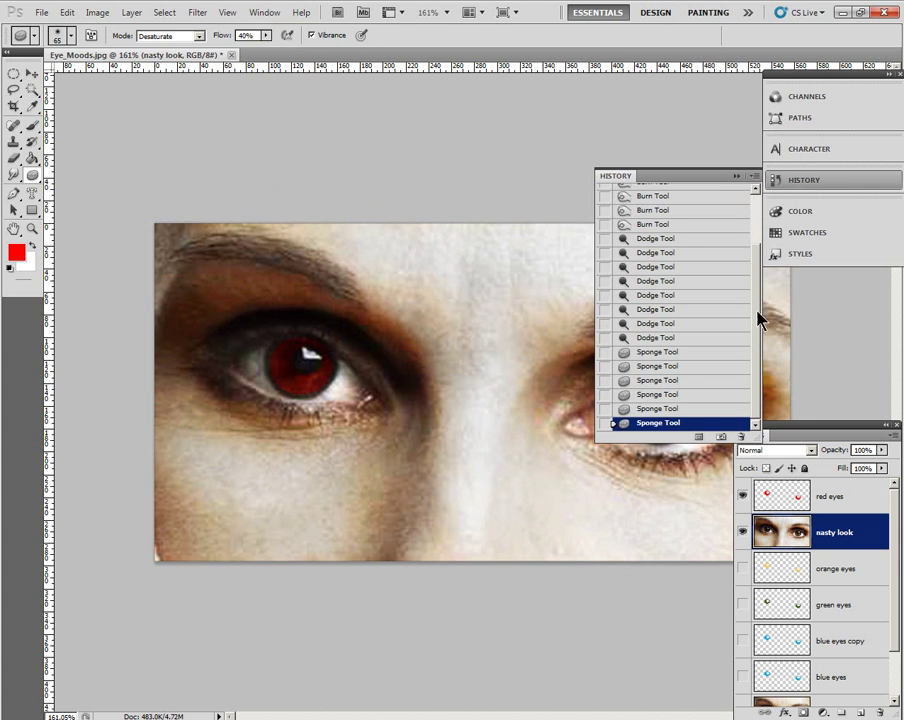
{"action": "left_click", "coordinate": [657, 353]}
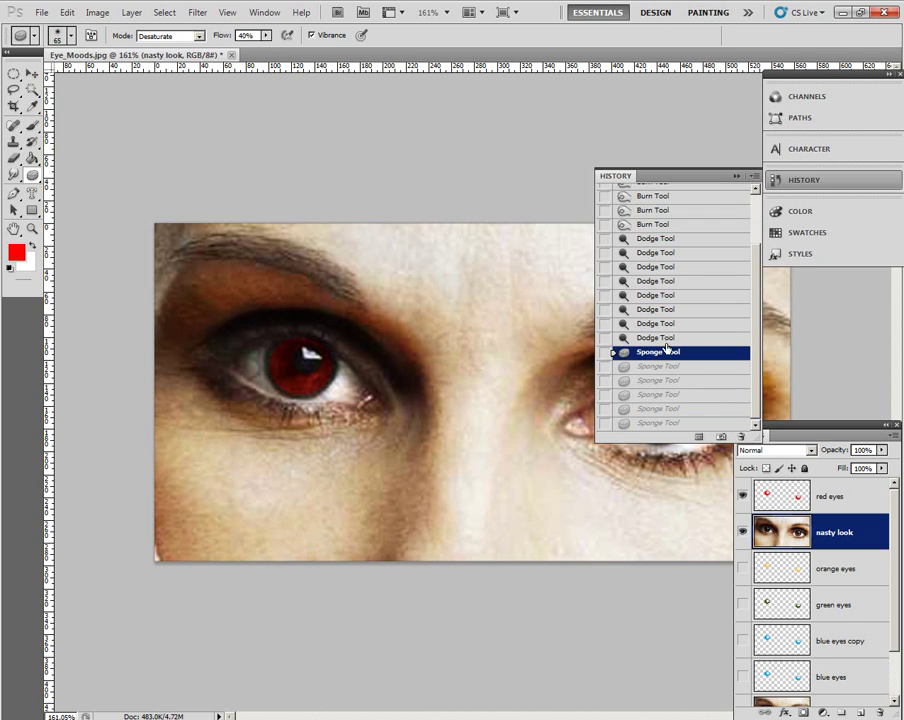
{"action": "left_click_drag", "start_coordinate": [668, 353], "coordinate": [741, 437]}
Dock the History panel with the others and save the current state as Snapshot 1.
{"action": "left_click_drag", "start_coordinate": [703, 181], "coordinate": [830, 232]}
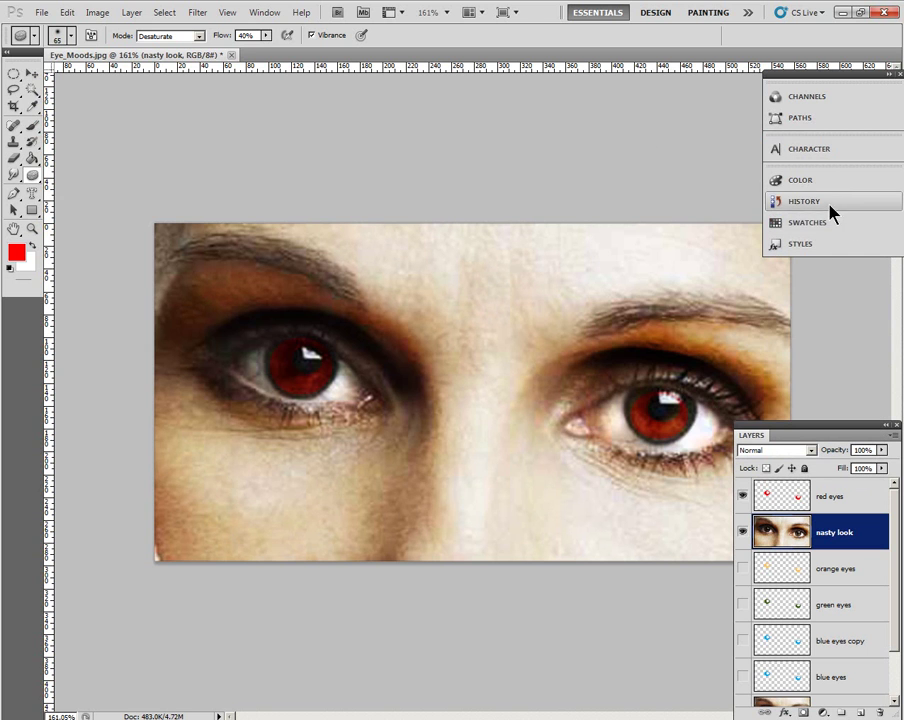
{"action": "left_click", "coordinate": [827, 204]}
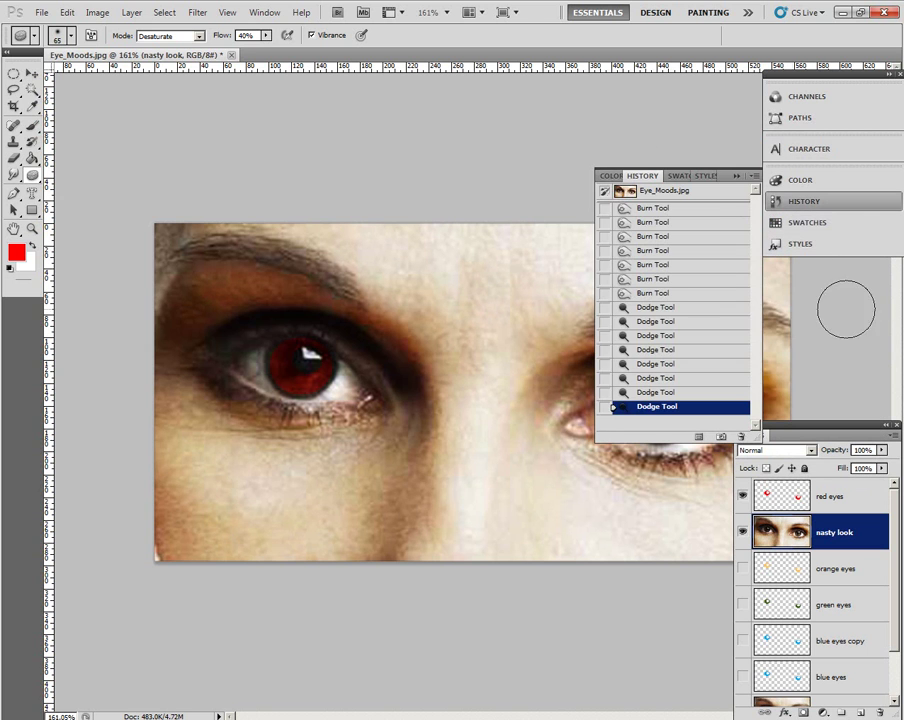
{"action": "left_click", "coordinate": [720, 440]}
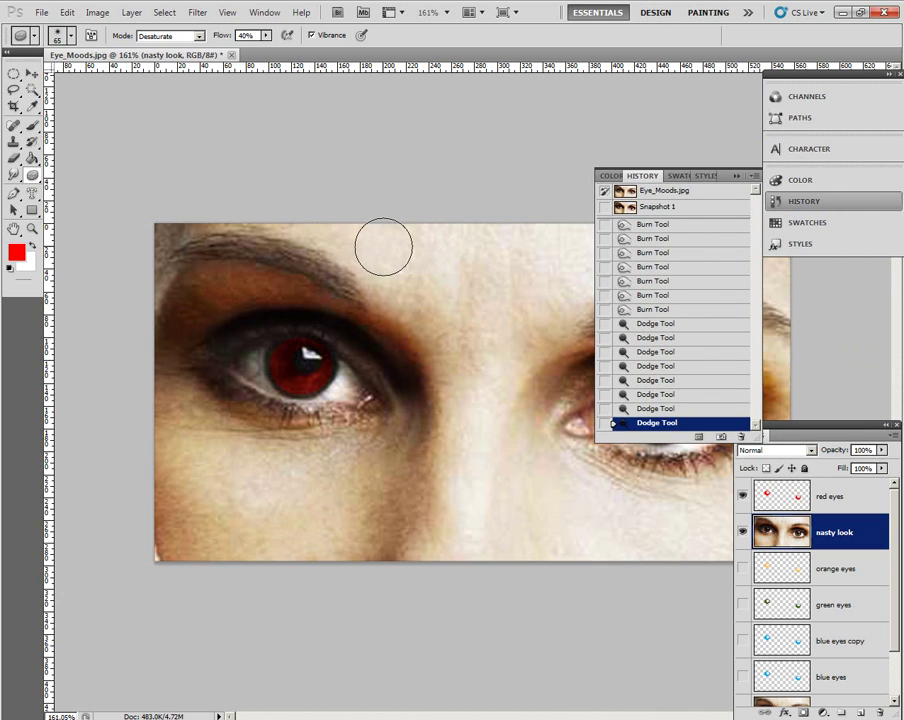
{"action": "left_click_drag", "start_coordinate": [383, 245], "coordinate": [397, 254]}
Save the desaturated state as Snapshot 2, then revert to Snapshot 1 for comparison.
{"action": "left_click", "coordinate": [737, 176]}
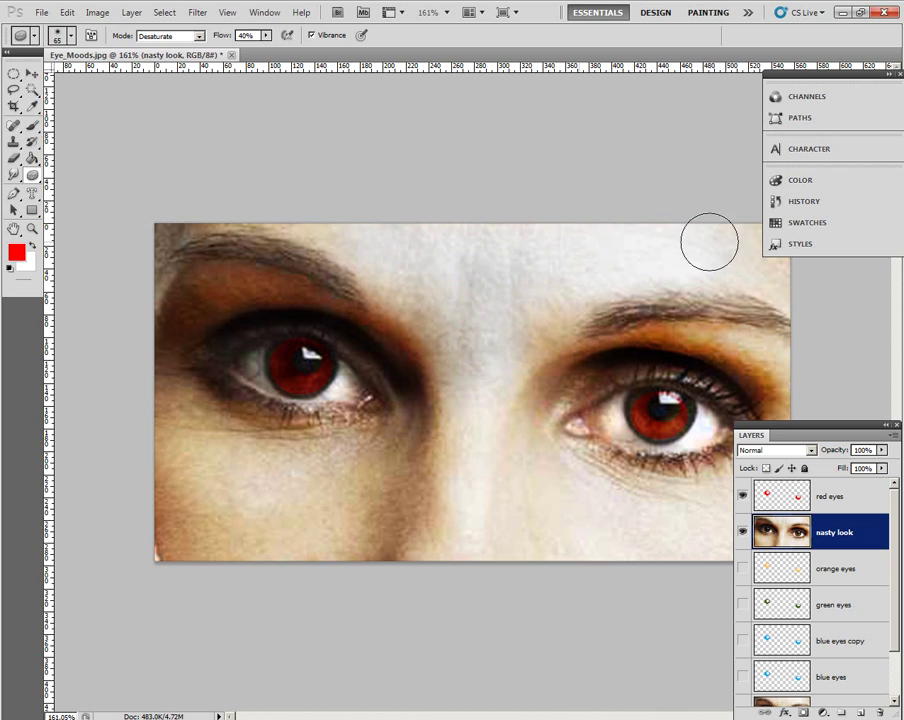
{"action": "left_click", "coordinate": [847, 204]}
{"action": "scroll", "coordinate": [751, 310], "scroll_direction": "up", "scroll_amount": 5}
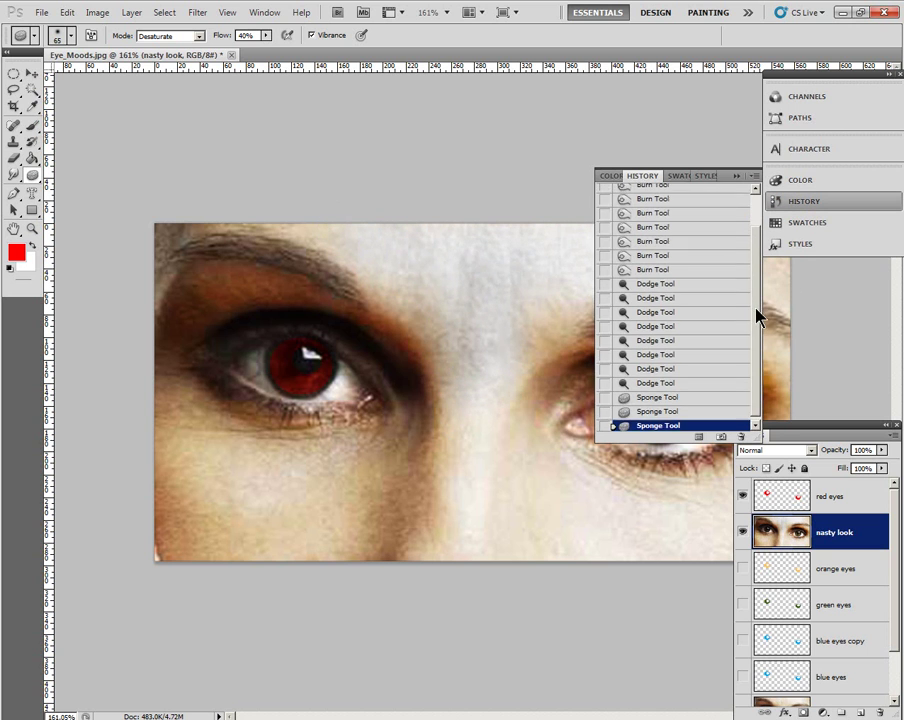
{"action": "left_click", "coordinate": [721, 438]}
{"action": "left_click", "coordinate": [674, 210]}
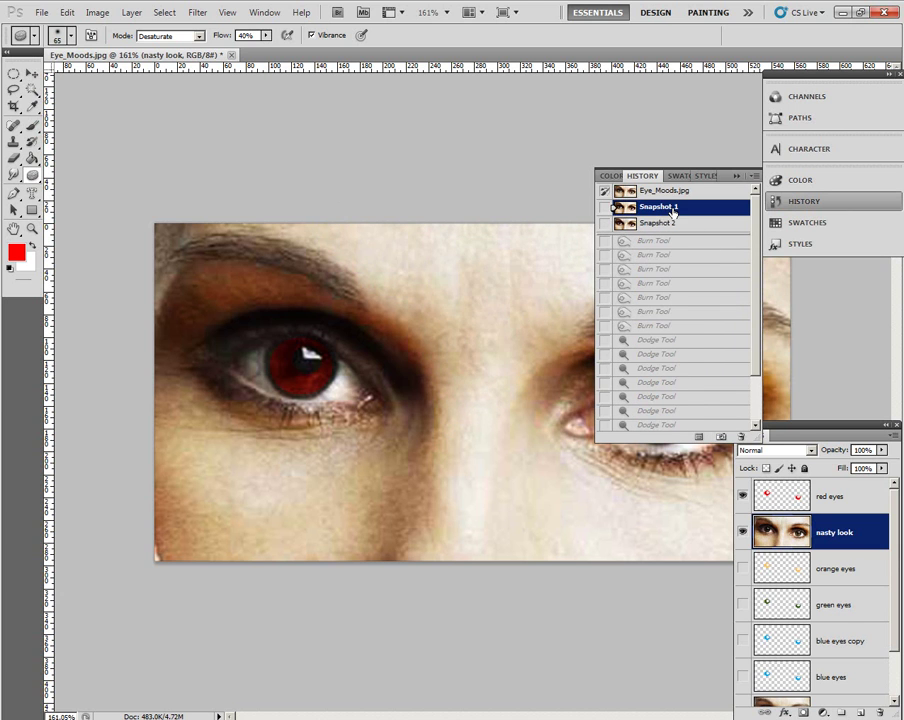
{"action": "left_click", "coordinate": [674, 223]}
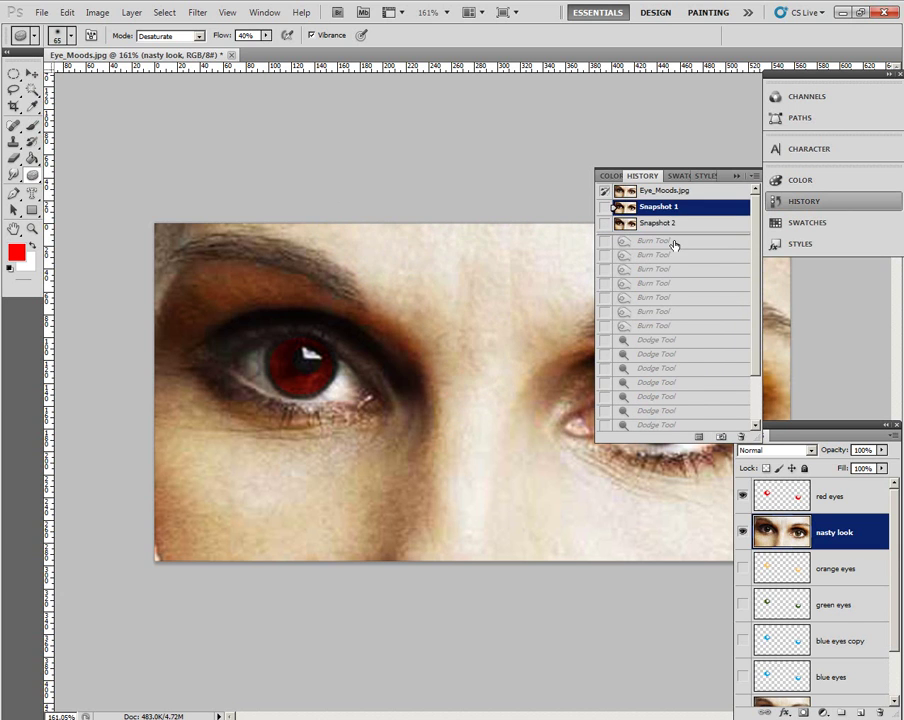